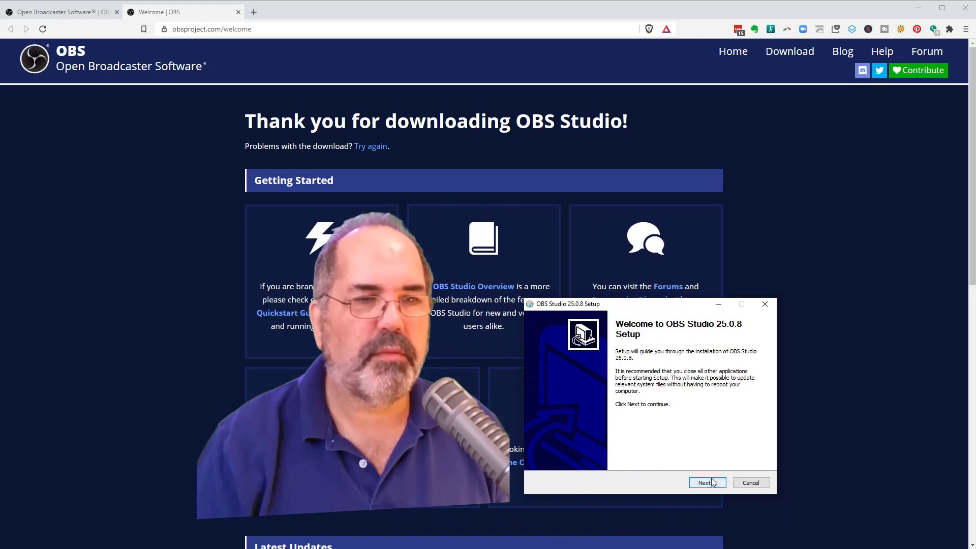
# - Accept the licence terms and install OBS Studio 25.0.8 in the default destination folder C:\Program Files\obs-studio
pyautogui.click(713, 482)
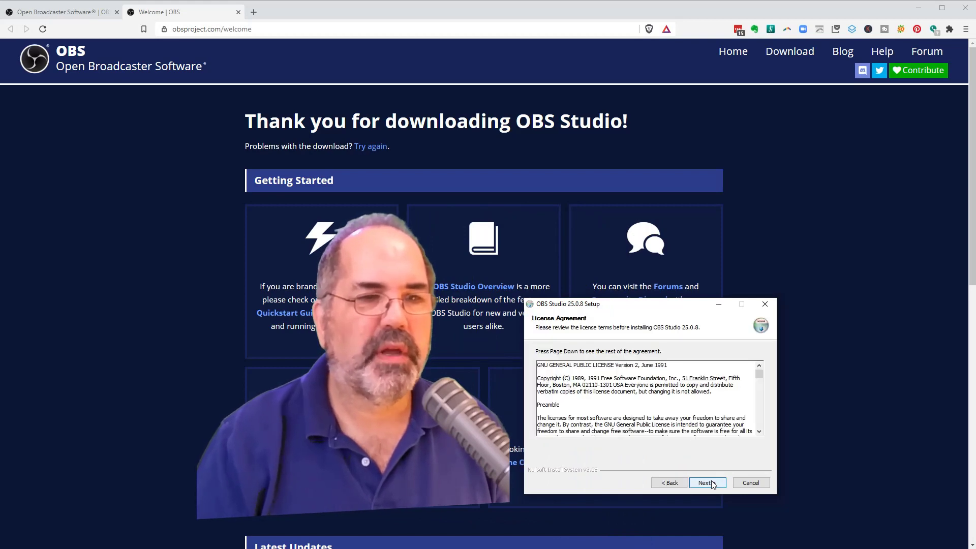
pyautogui.click(713, 483)
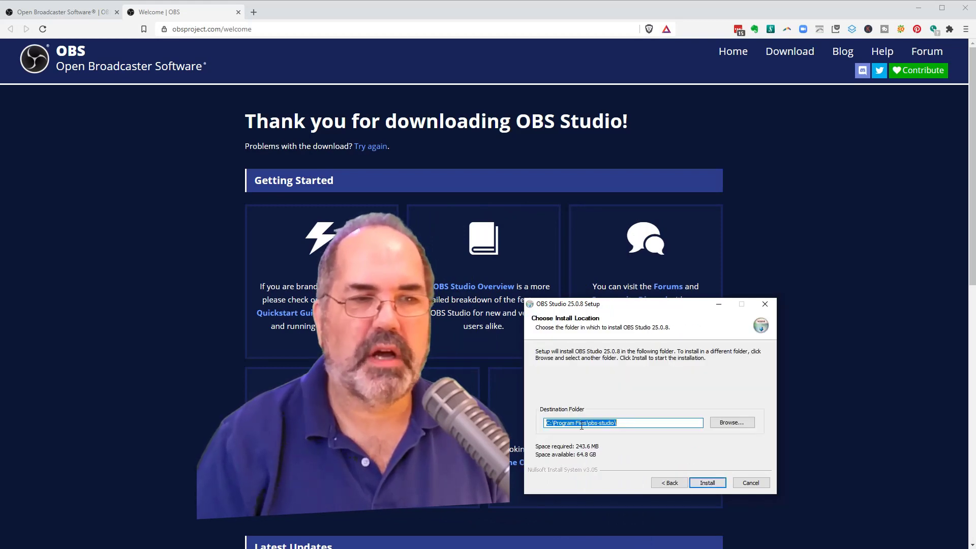
pyautogui.click(716, 482)
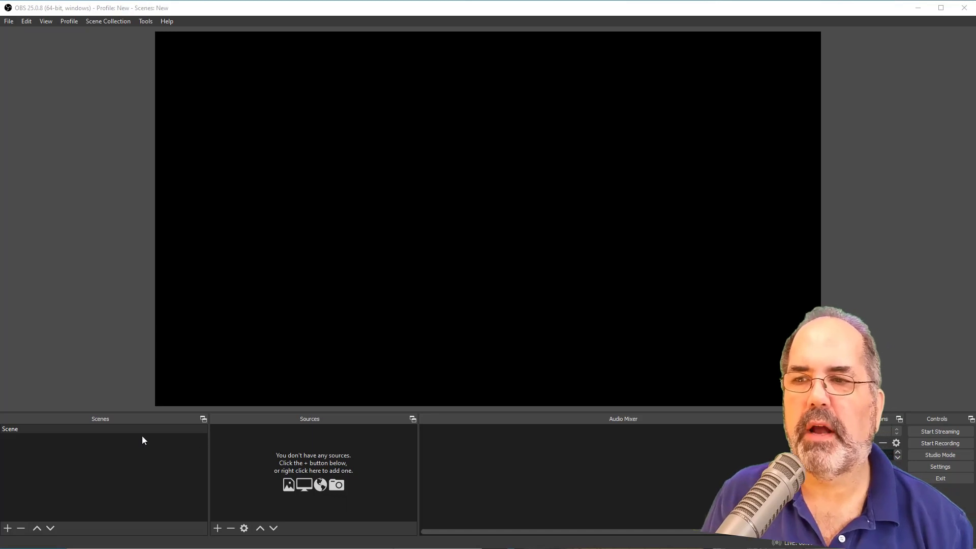
# - Dock the Scenes, Sources, Audio Mixer, Scene Transitions and Controls panels in that order in one row above the preview
pyautogui.moveTo(136, 418); pyautogui.dragTo(151, 38)
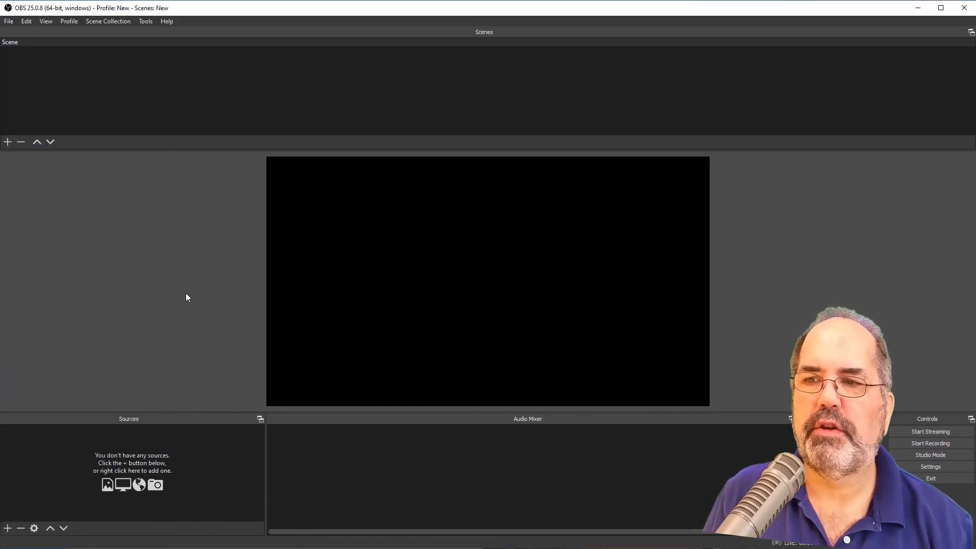
pyautogui.moveTo(147, 417); pyautogui.dragTo(776, 35)
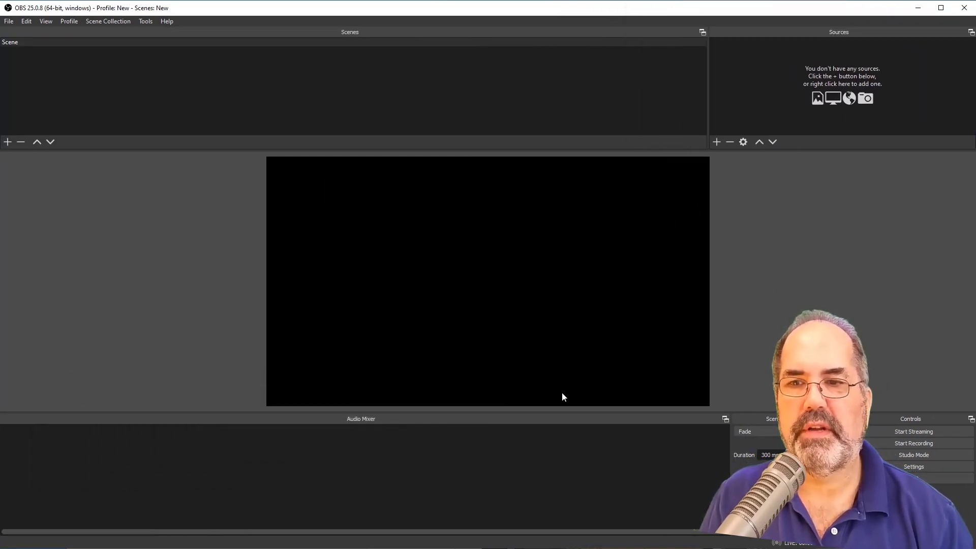
pyautogui.moveTo(446, 420); pyautogui.dragTo(942, 67)
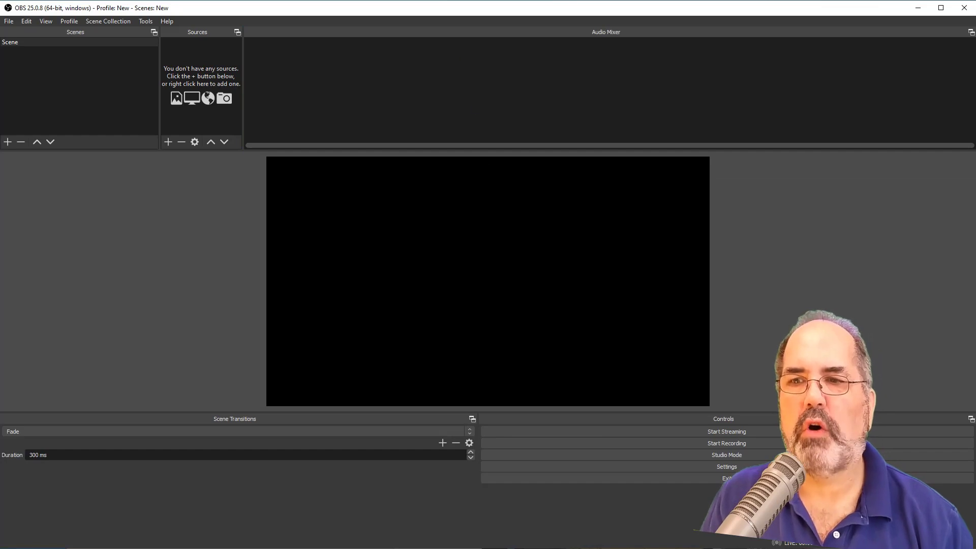
pyautogui.moveTo(279, 420); pyautogui.dragTo(870, 57)
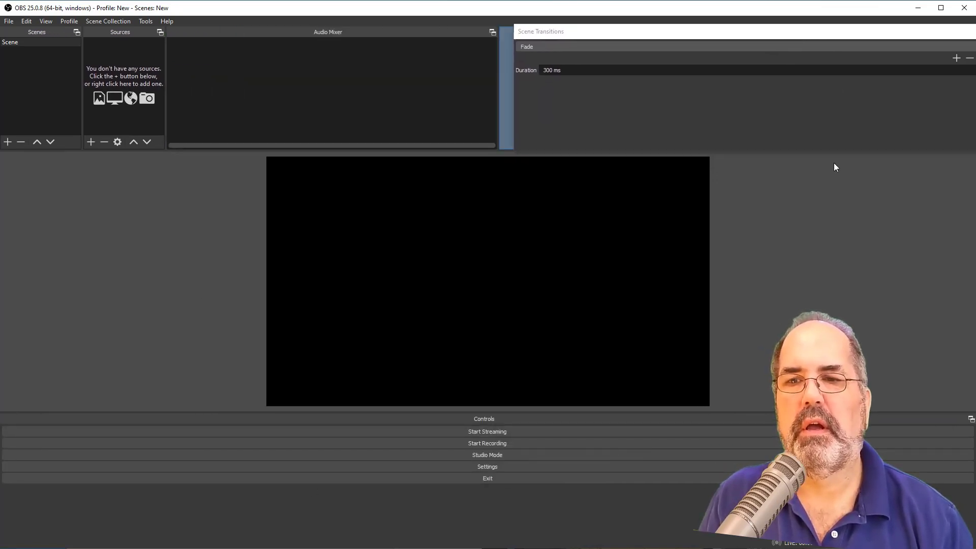
pyautogui.moveTo(495, 415); pyautogui.dragTo(951, 39)
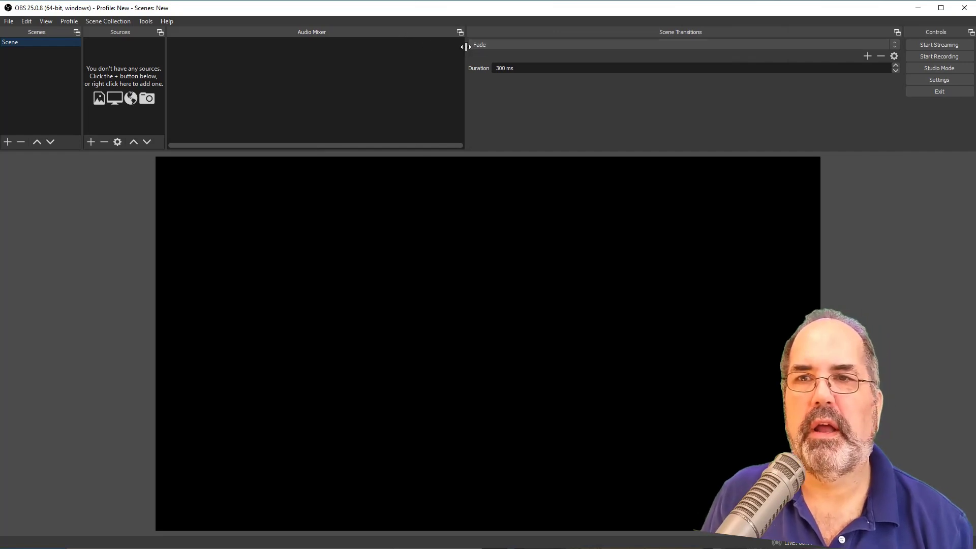
# - Resize the docked panels by narrowing Scene Transitions and Audio Mixer and giving Sources and Scenes more width
pyautogui.moveTo(466, 47); pyautogui.dragTo(564, 44)
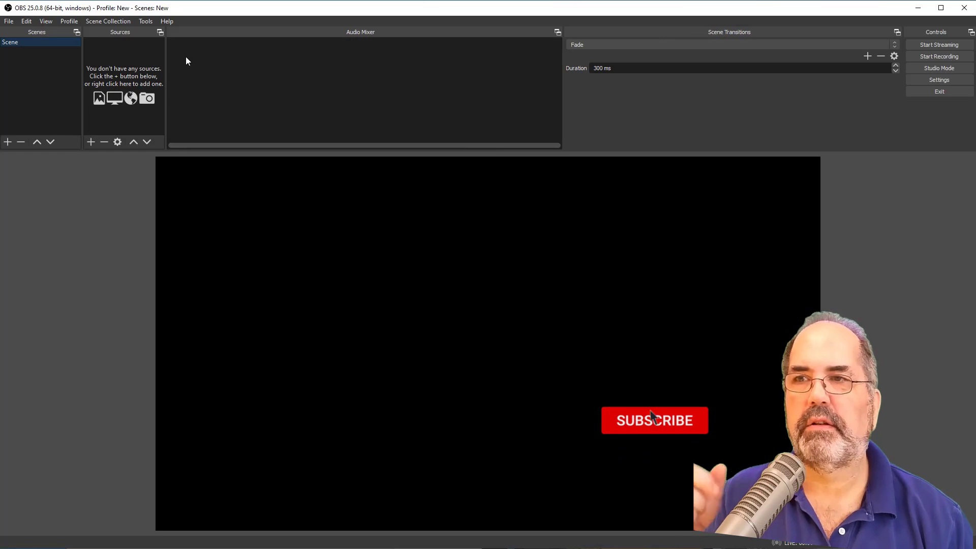
pyautogui.moveTo(165, 43); pyautogui.dragTo(375, 21)
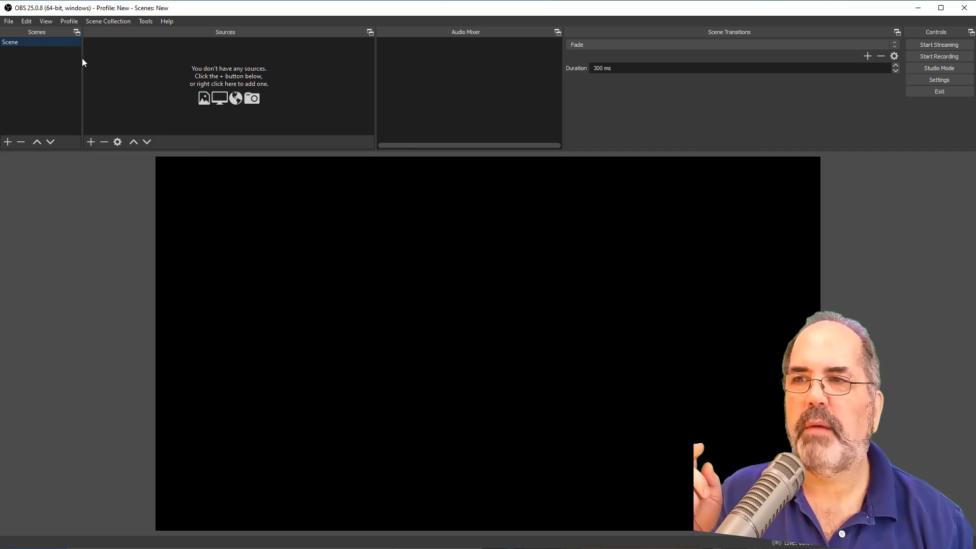
pyautogui.moveTo(82, 59); pyautogui.dragTo(204, 73)
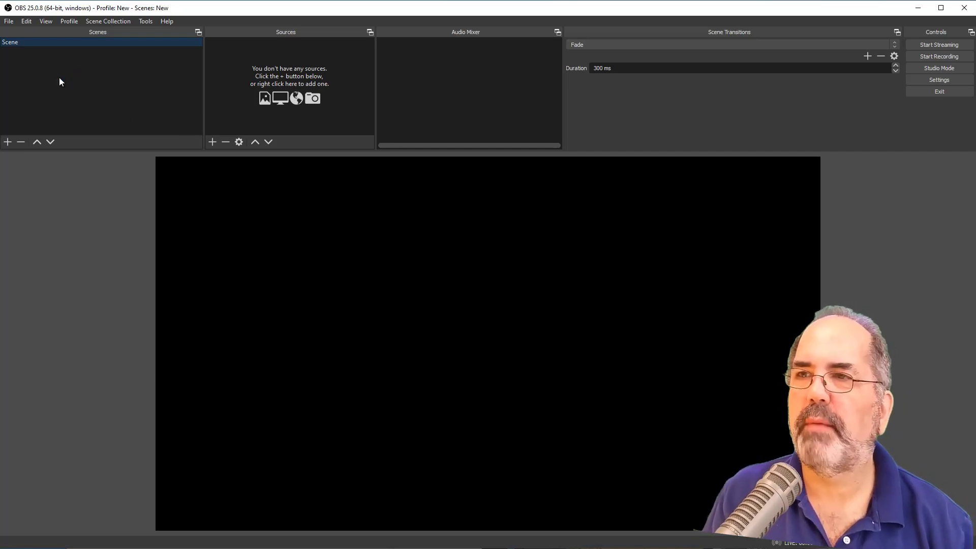
# - Rename the existing scene as Start
pyautogui.rightClick(15, 42)
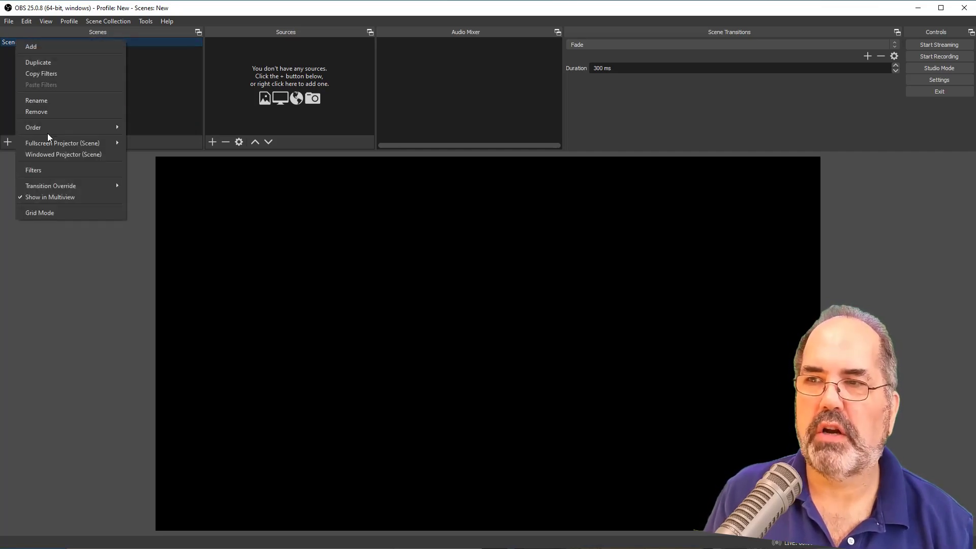
pyautogui.click(48, 102)
pyautogui.write('S')
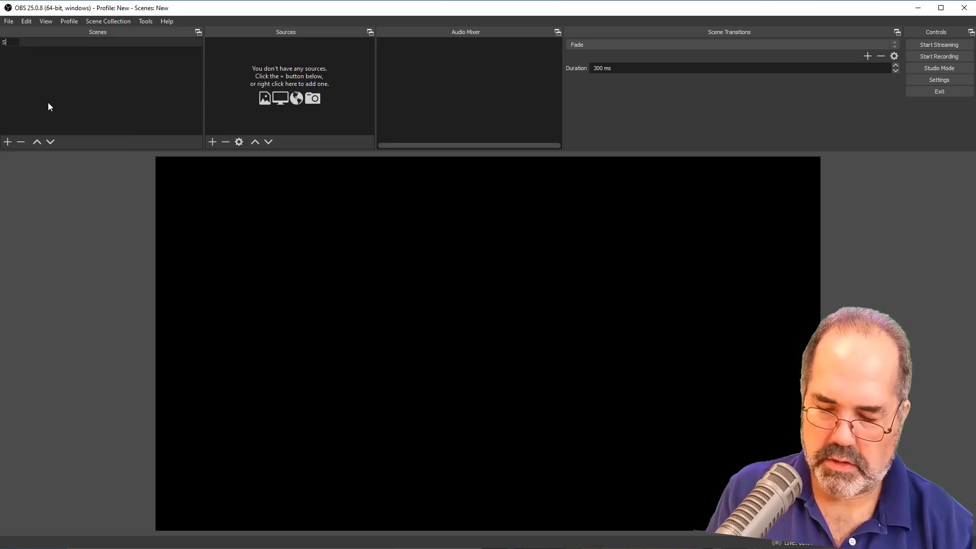
pyautogui.write('tart')
pyautogui.press('Return')
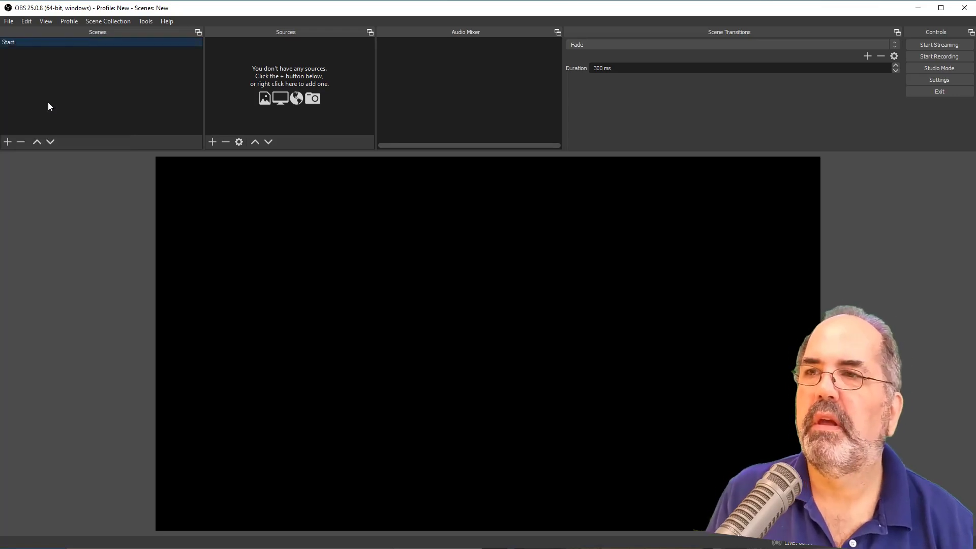
# - Add a new scene named Single Camera on Me
pyautogui.click(12, 142)
pyautogui.write('S')
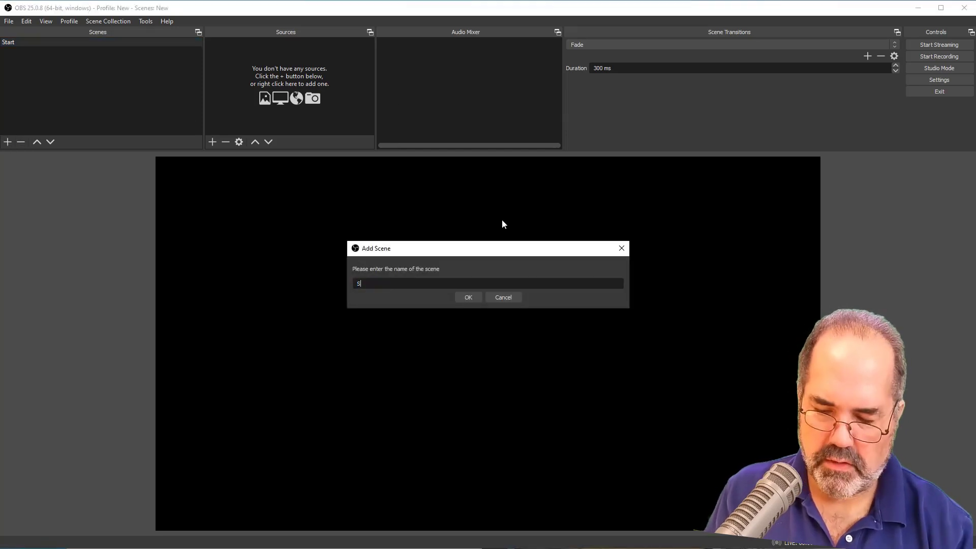
pyautogui.write('ingle Camera on Me')
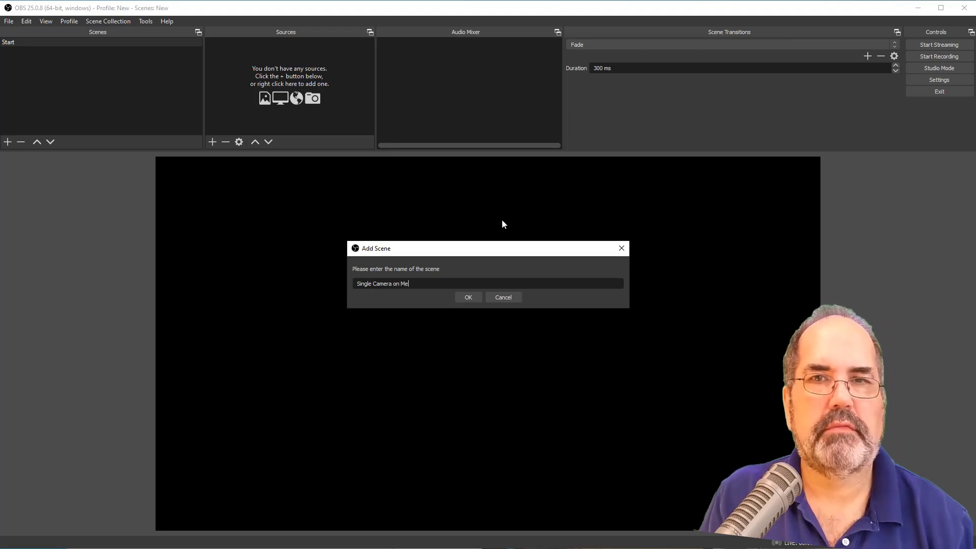
pyautogui.click(470, 296)
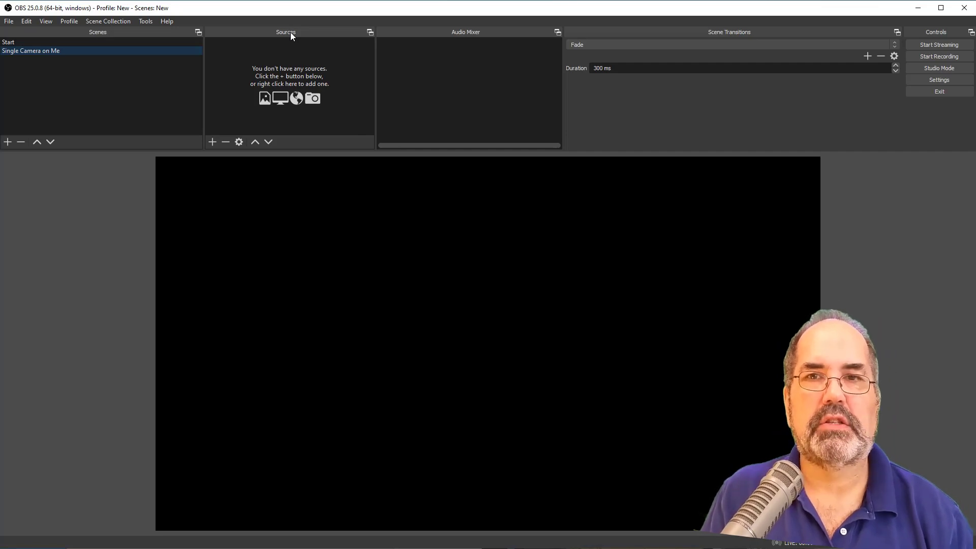
# - Add a Video Capture Device source named Logitech C910 to the scene, using the Logitech HD Pro Webcam C910 device
pyautogui.click(211, 142)
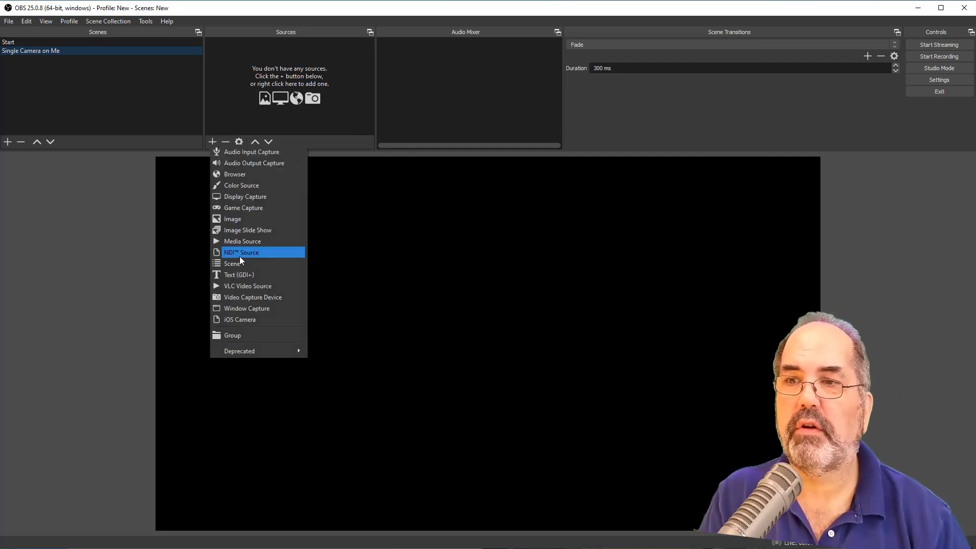
pyautogui.click(240, 295)
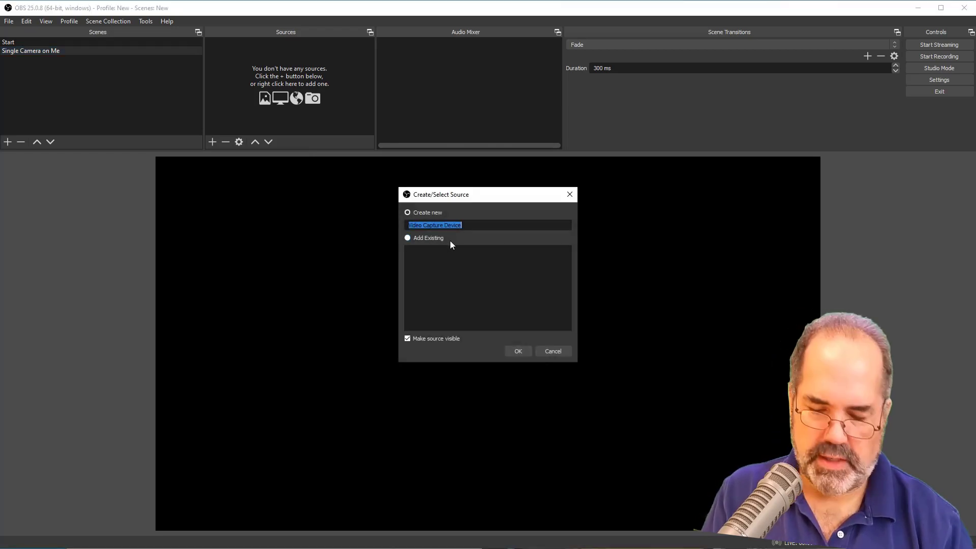
pyautogui.write('Logitech C910')
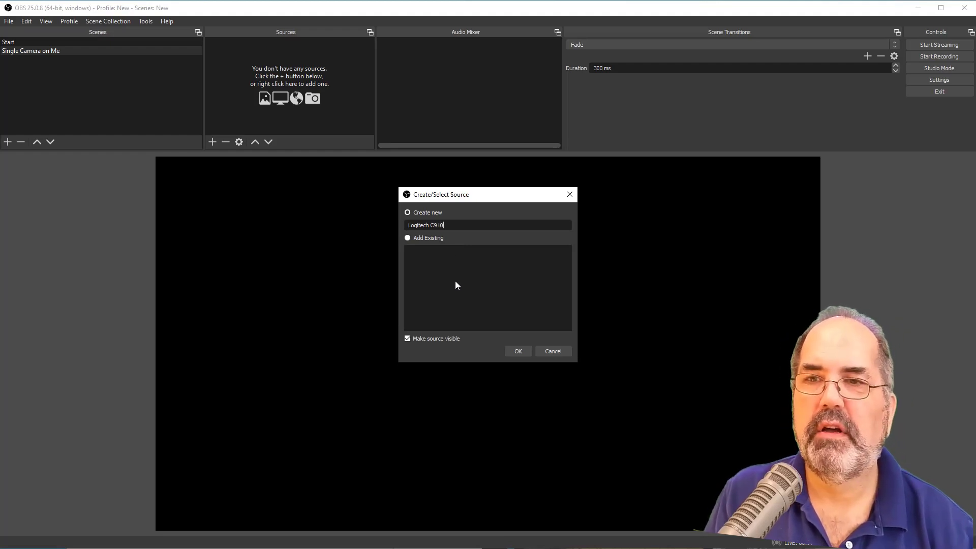
pyautogui.click(519, 350)
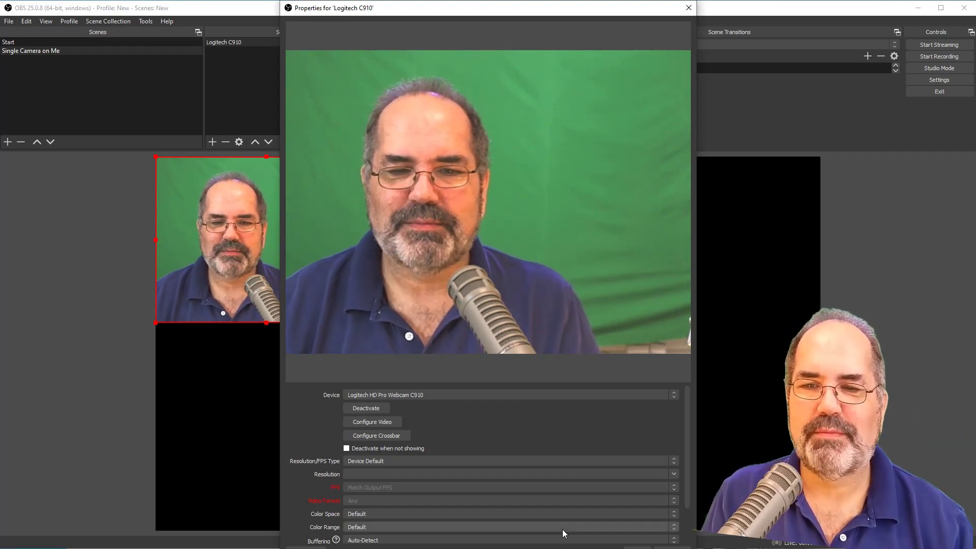
pyautogui.click(638, 548)
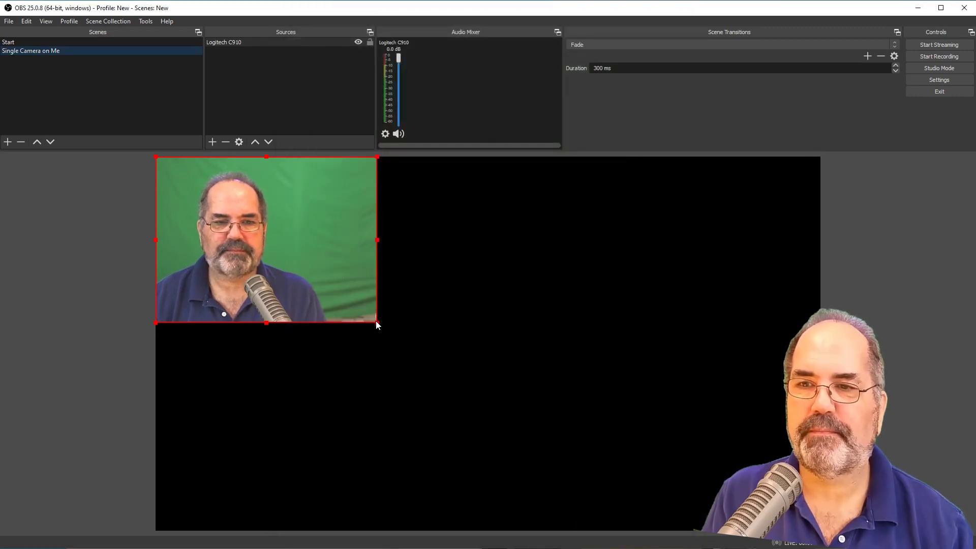
# - Enlarge the webcam image, move it toward the canvas centre and crop its right and top edges around the speaker
pyautogui.moveTo(377, 324); pyautogui.dragTo(614, 448)
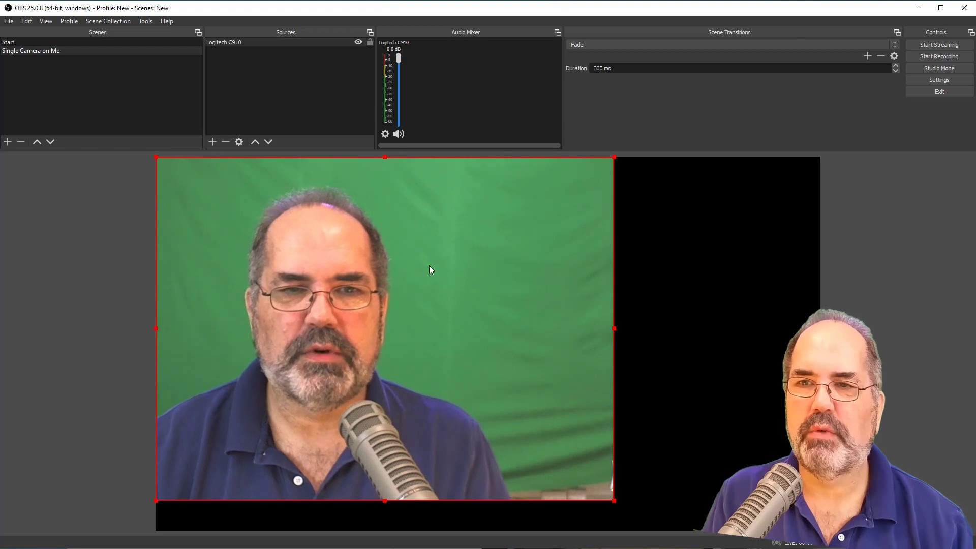
pyautogui.moveTo(429, 266); pyautogui.dragTo(538, 277)
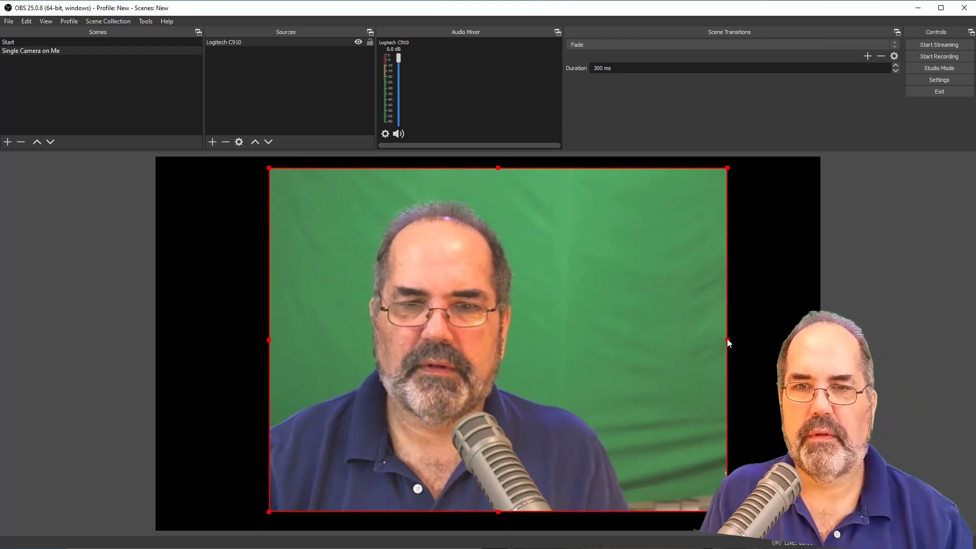
pyautogui.moveTo(727, 338); pyautogui.dragTo(603, 355)
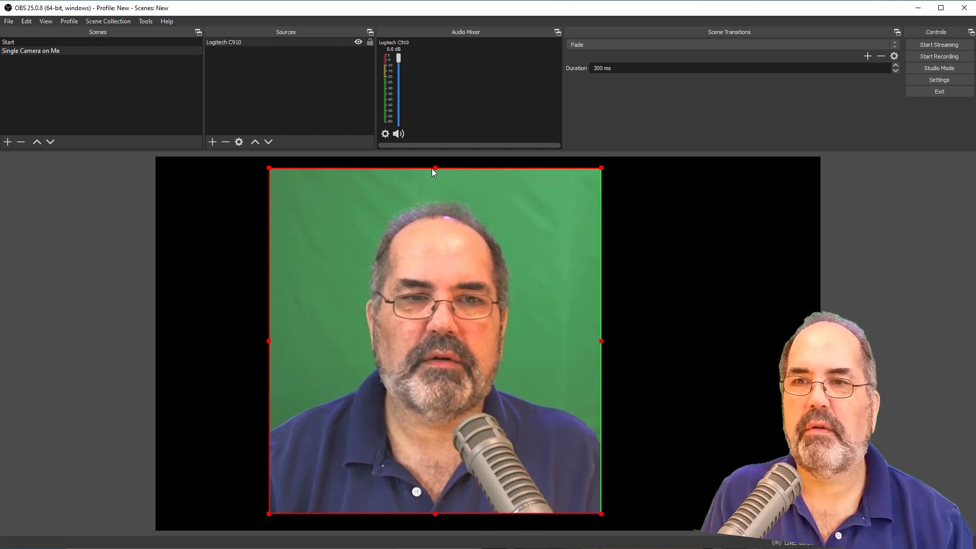
pyautogui.moveTo(435, 166); pyautogui.dragTo(440, 188)
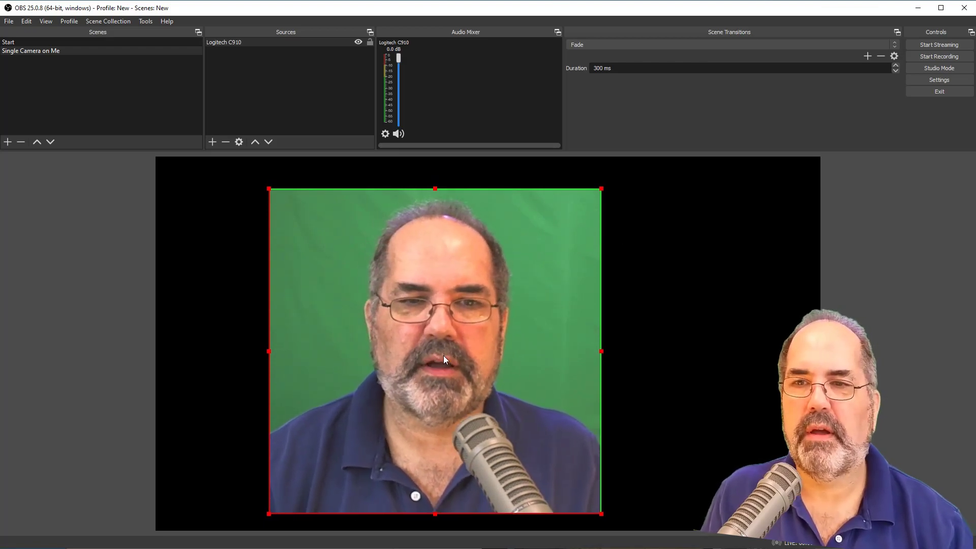
# - Re-centre the cropped webcam image on the canvas and scale it up slightly to nearly fill the canvas height
pyautogui.moveTo(447, 354); pyautogui.dragTo(481, 349)
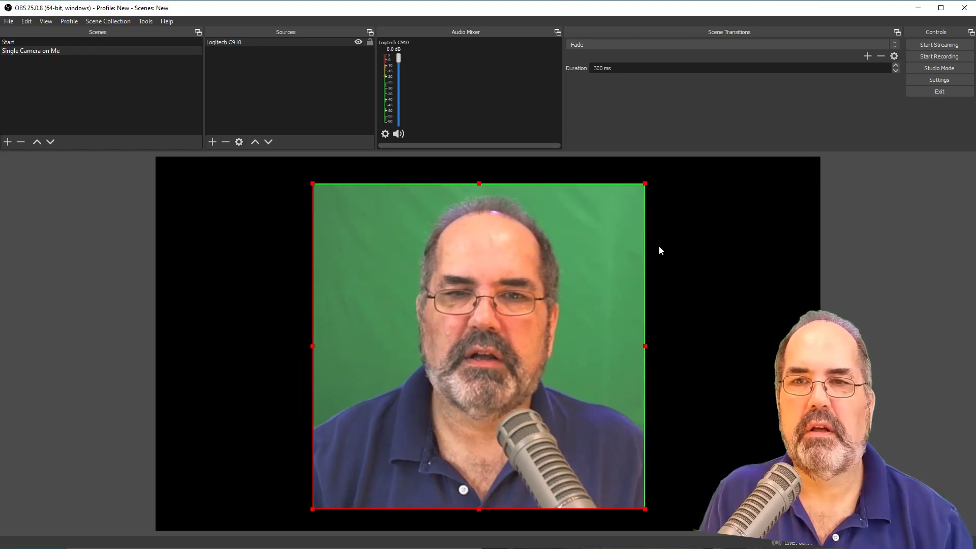
pyautogui.moveTo(645, 183); pyautogui.dragTo(666, 163)
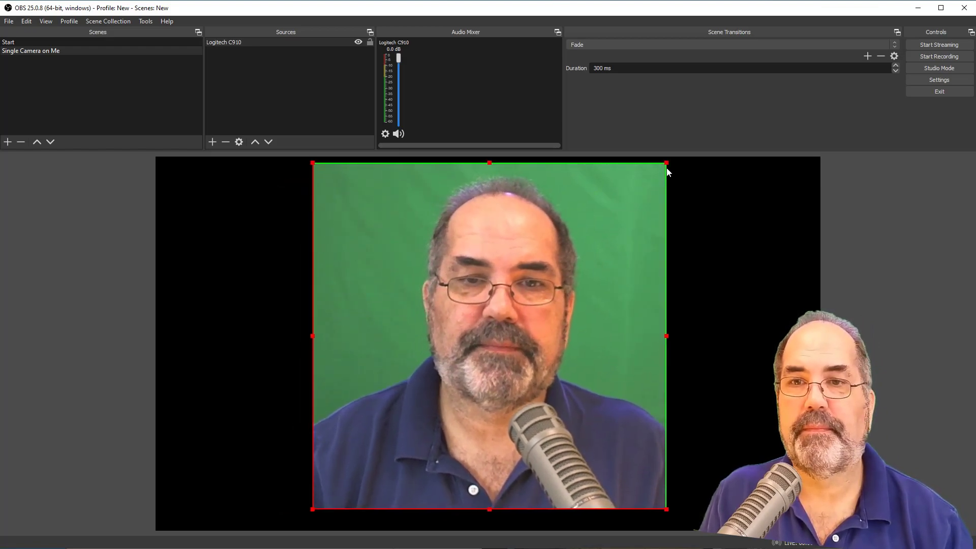
pyautogui.moveTo(629, 233); pyautogui.dragTo(629, 242)
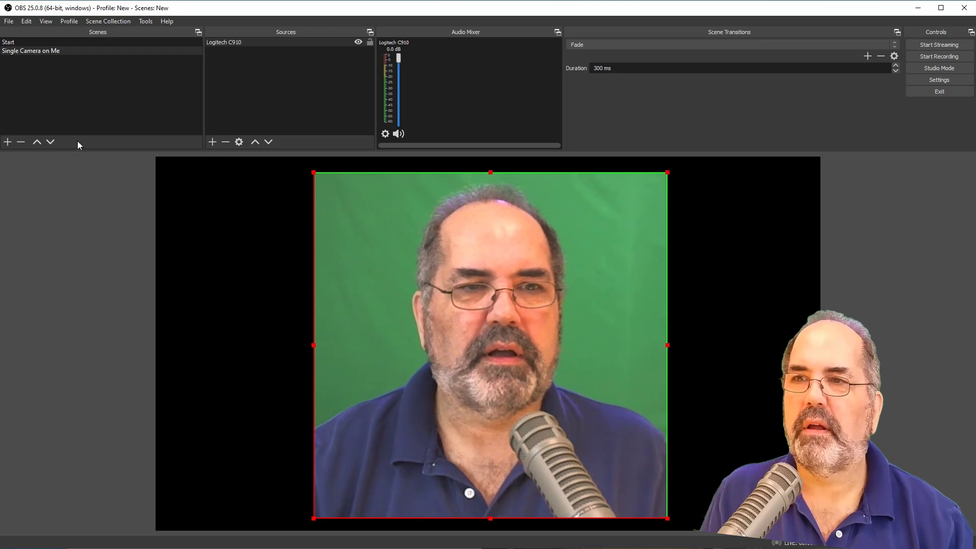
# - Add a Chroma Key effect filter with its default name to the Logitech C910 source and move the filters window off the webcam preview
pyautogui.rightClick(224, 42)
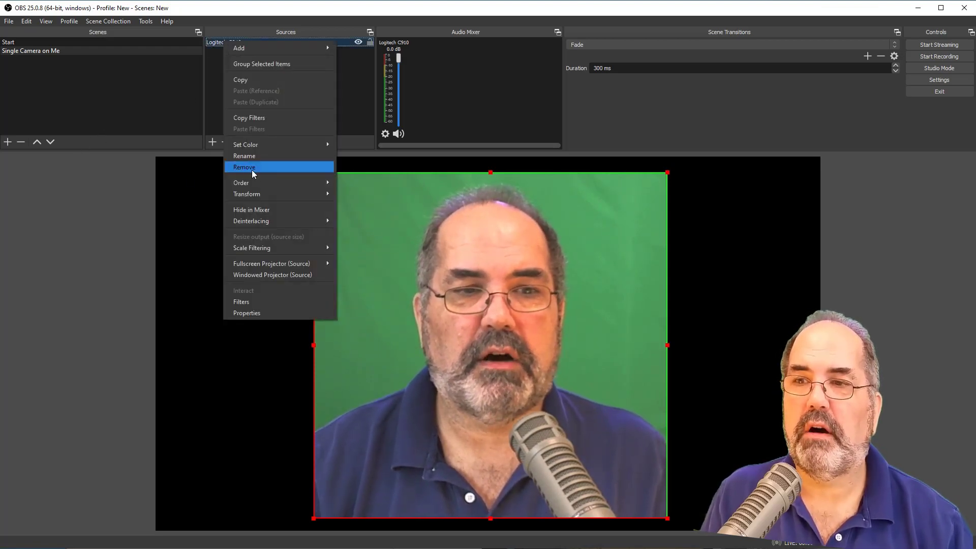
pyautogui.click(270, 300)
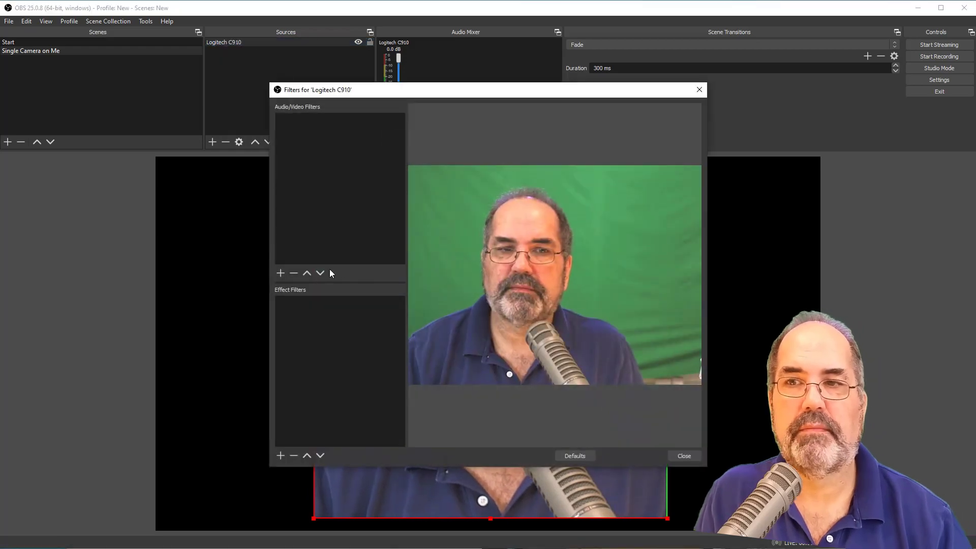
pyautogui.click(277, 457)
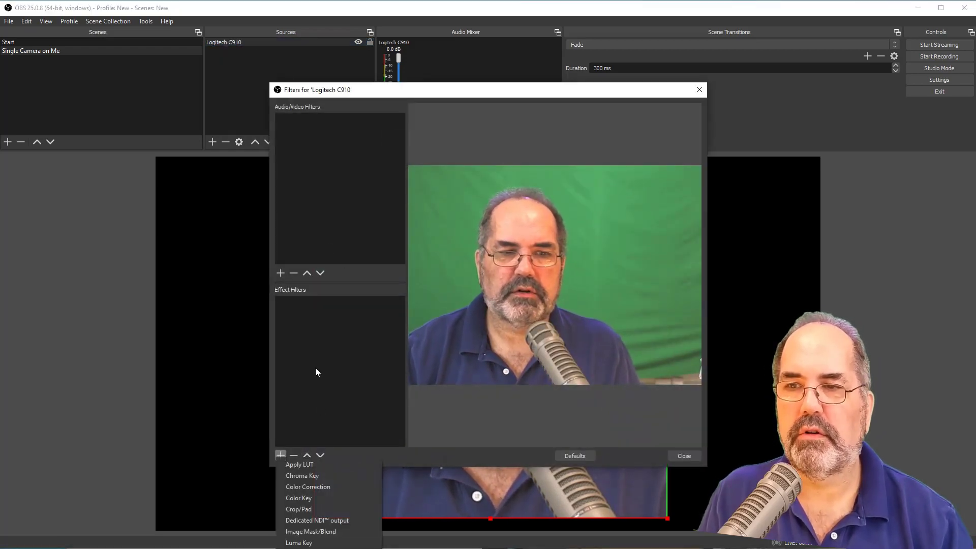
pyautogui.click(319, 475)
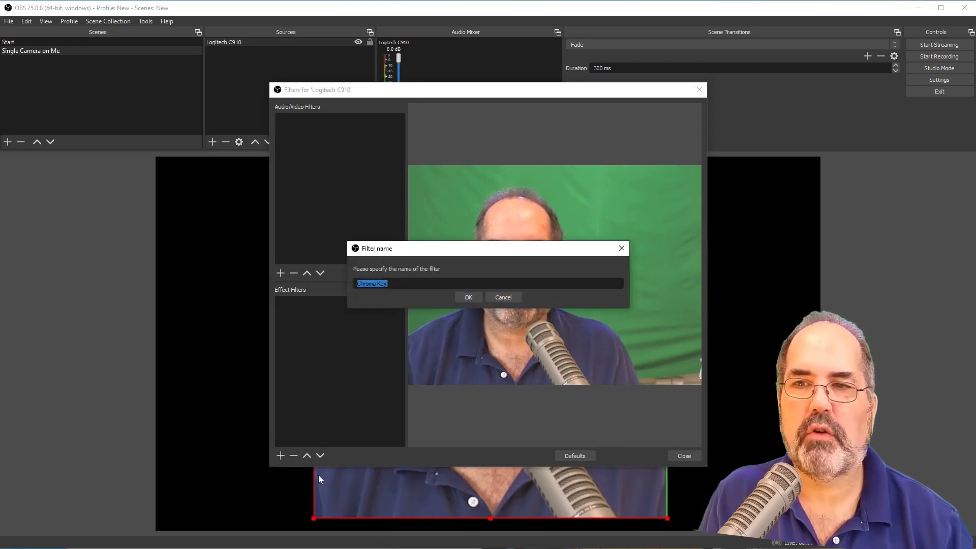
pyautogui.click(461, 301)
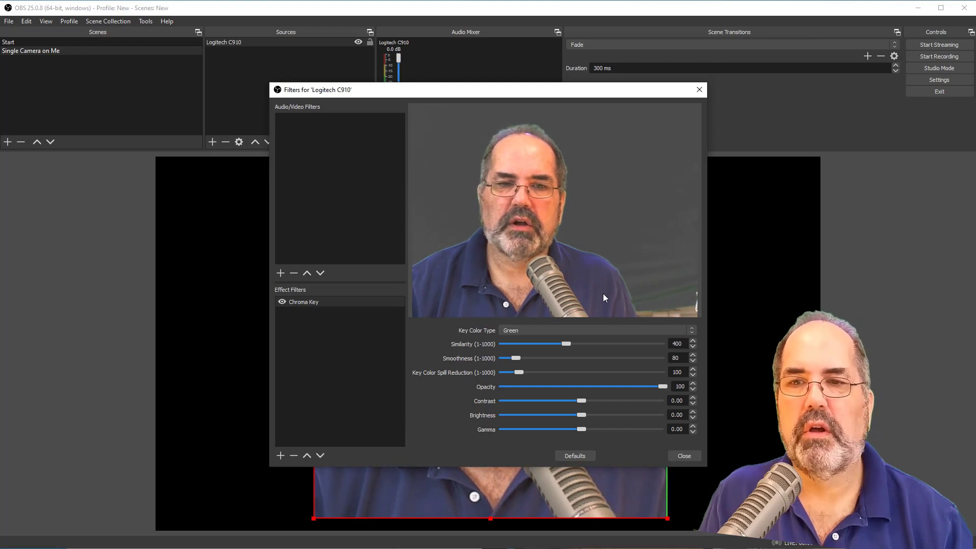
pyautogui.moveTo(628, 95); pyautogui.dragTo(975, 76)
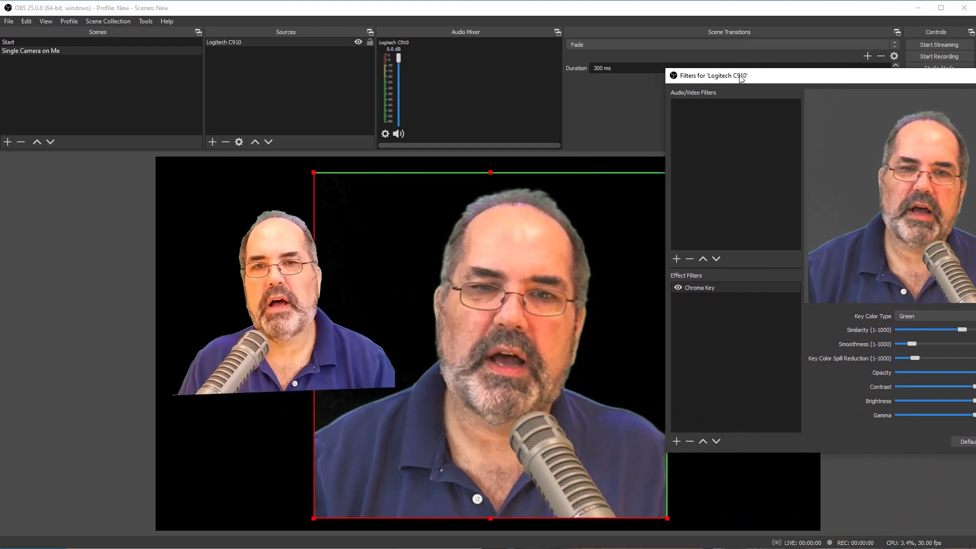
# - Tune the webcam's Chroma Key filter to Similarity 427, Smoothness 108 and Key Color Spill Reduction 160, then close the filters and deselect the source
pyautogui.moveTo(701, 78); pyautogui.dragTo(464, 64)
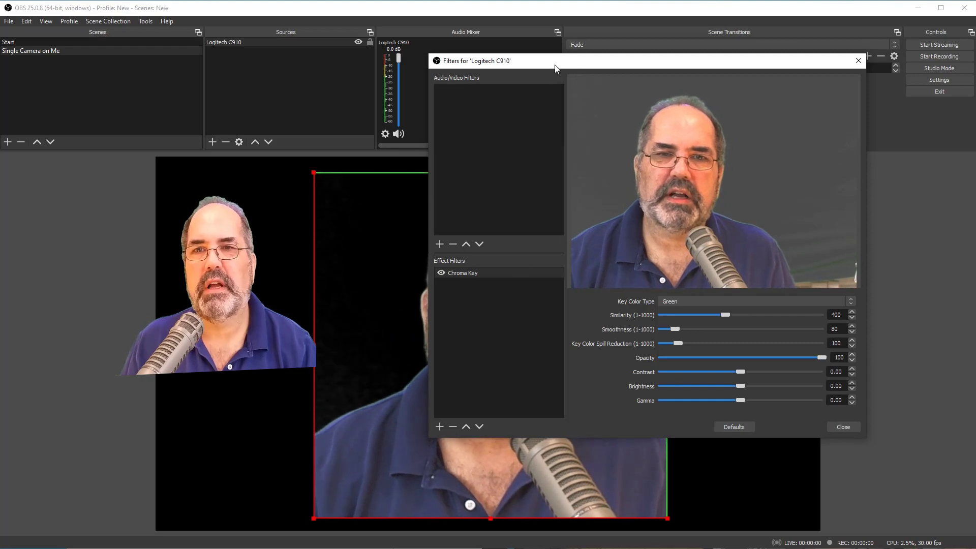
pyautogui.moveTo(562, 66); pyautogui.dragTo(685, 67)
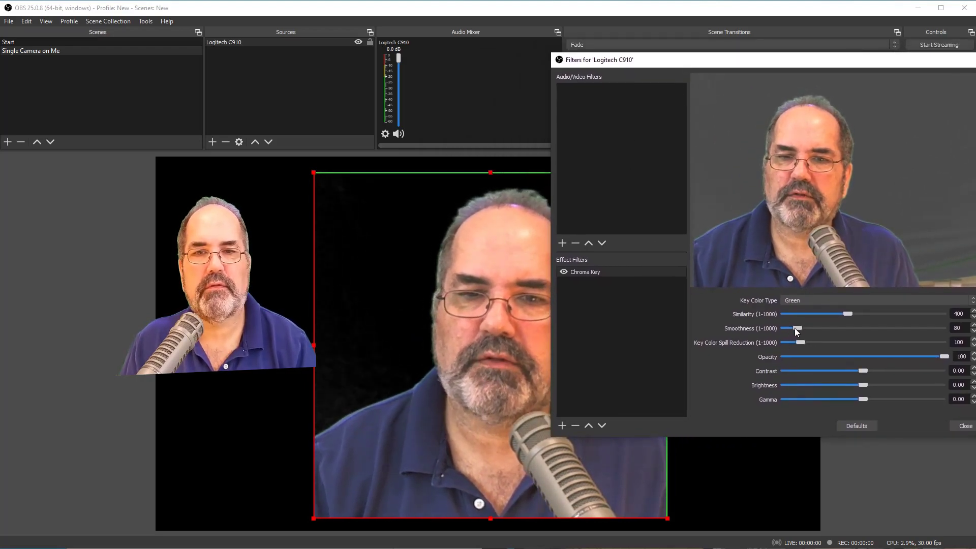
pyautogui.moveTo(796, 328)
pyautogui.mouseDown()
pyautogui.moveTo(816, 326)
pyautogui.moveTo(758, 334)
pyautogui.moveTo(799, 331)
pyautogui.mouseUp()
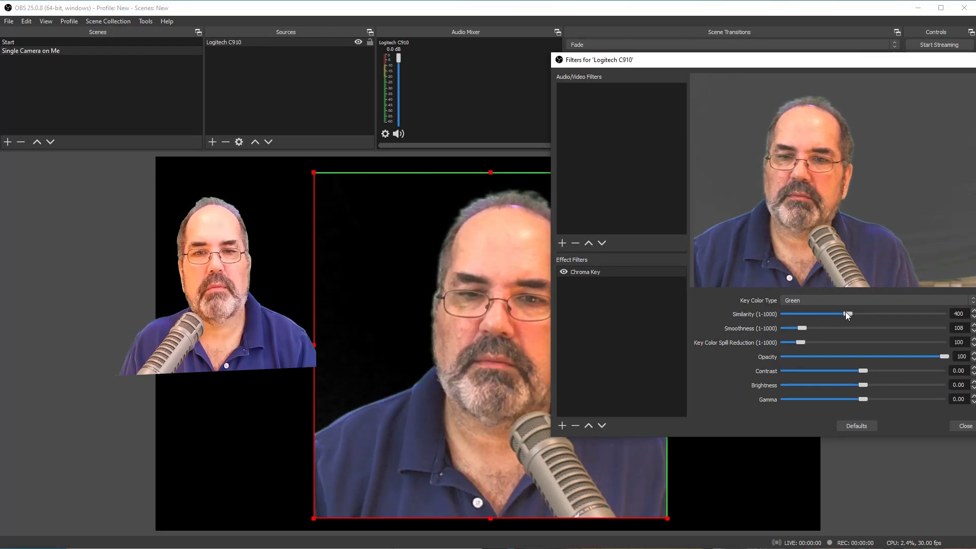
pyautogui.moveTo(843, 313); pyautogui.dragTo(851, 313)
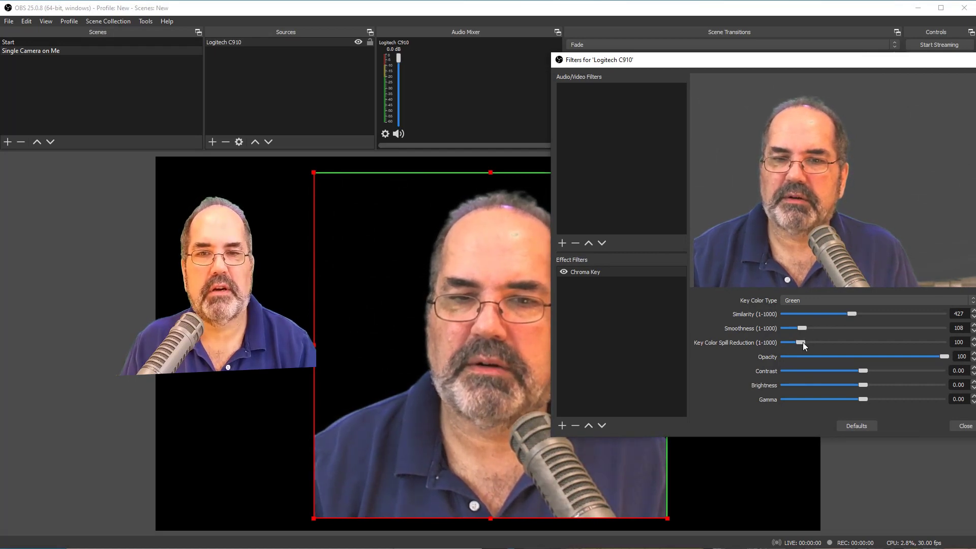
pyautogui.moveTo(803, 340)
pyautogui.mouseDown()
pyautogui.moveTo(820, 343)
pyautogui.moveTo(813, 351)
pyautogui.mouseUp()
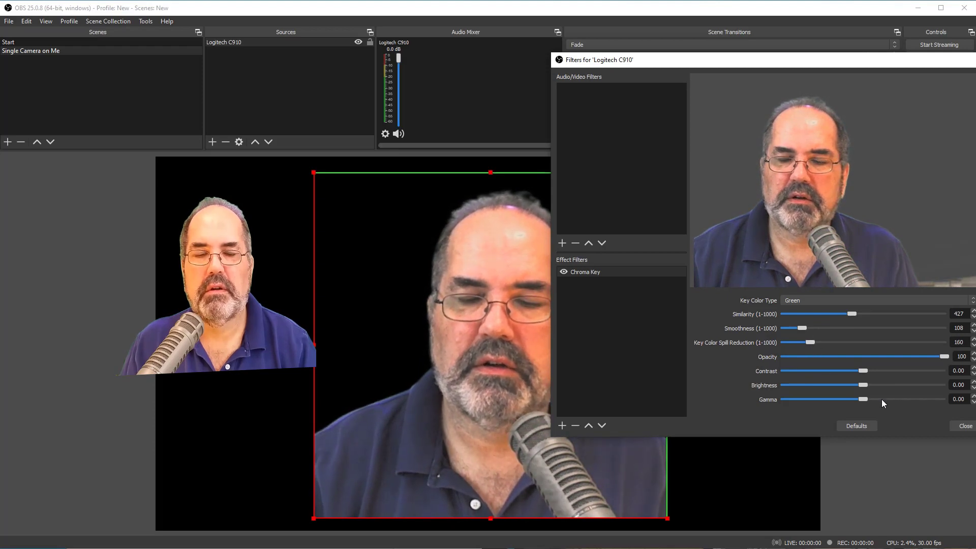
pyautogui.click(961, 427)
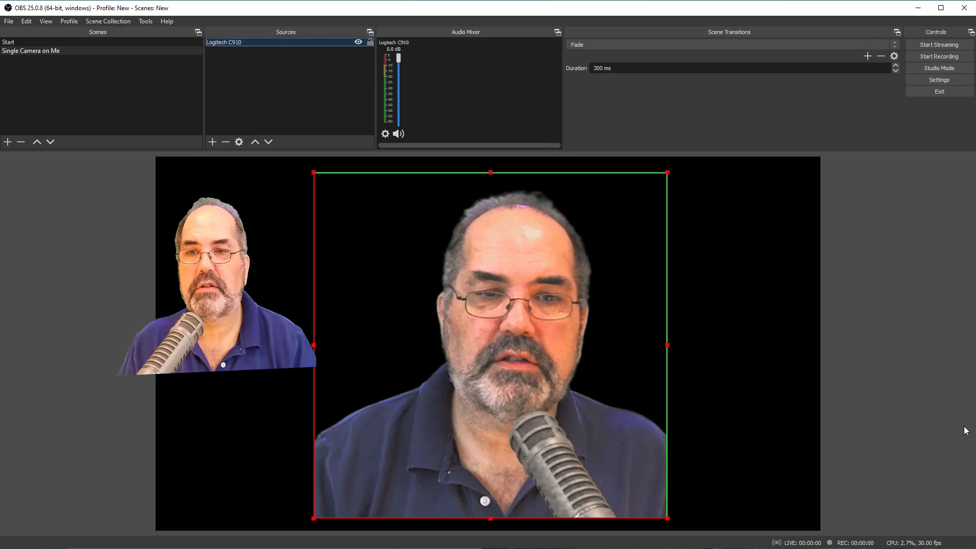
pyautogui.click(784, 340)
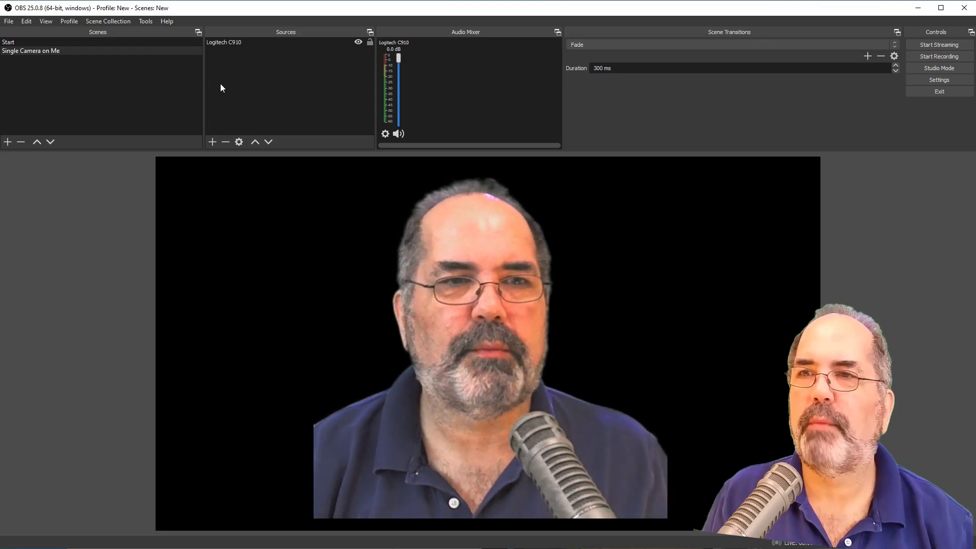
# - Add an Audio Input Capture source named EV20 to the scene, using the Microphone (Blue Icicle) device
pyautogui.click(220, 83)
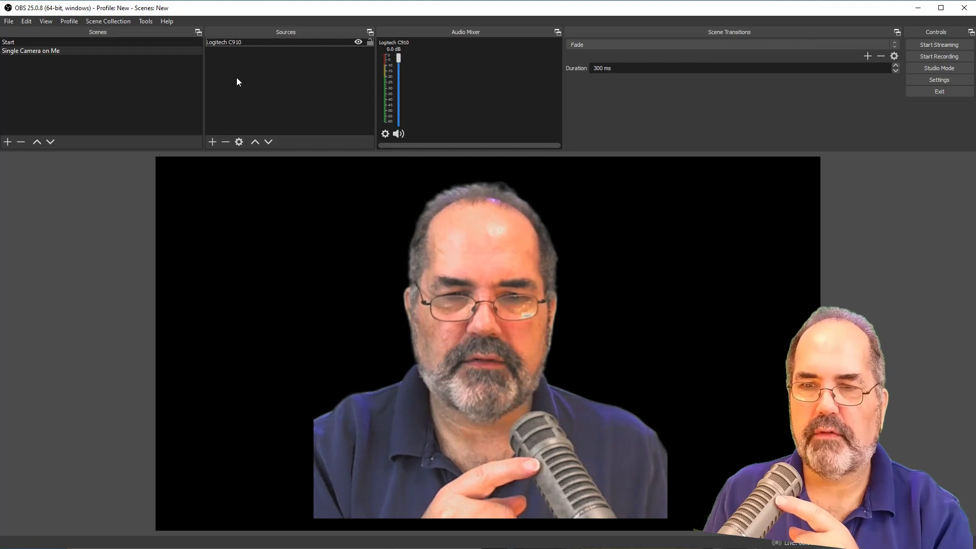
pyautogui.rightClick(237, 81)
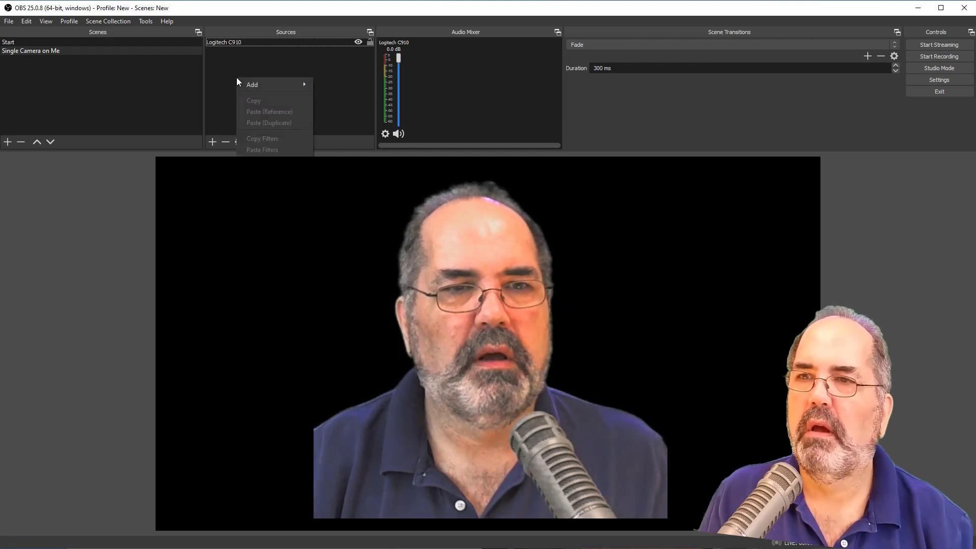
pyautogui.moveTo(243, 87)
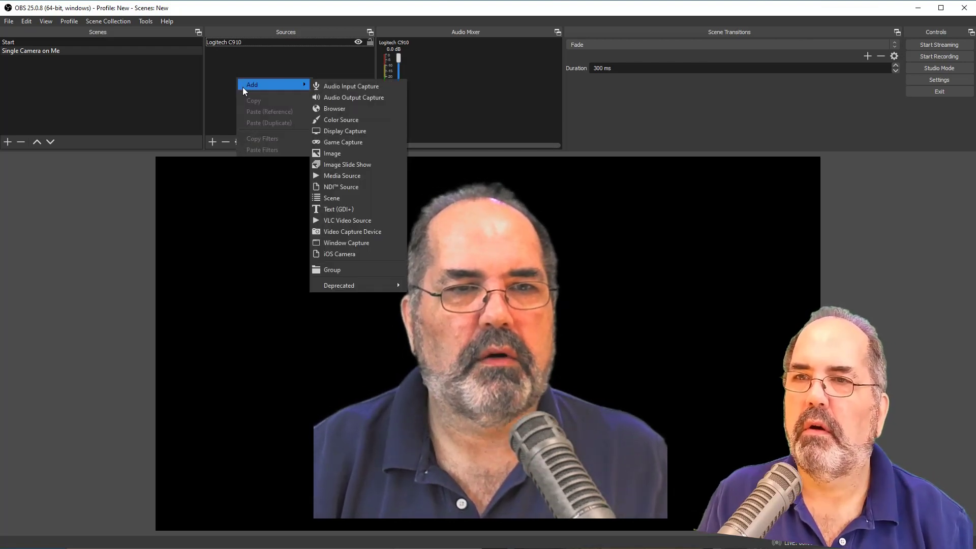
pyautogui.click(332, 88)
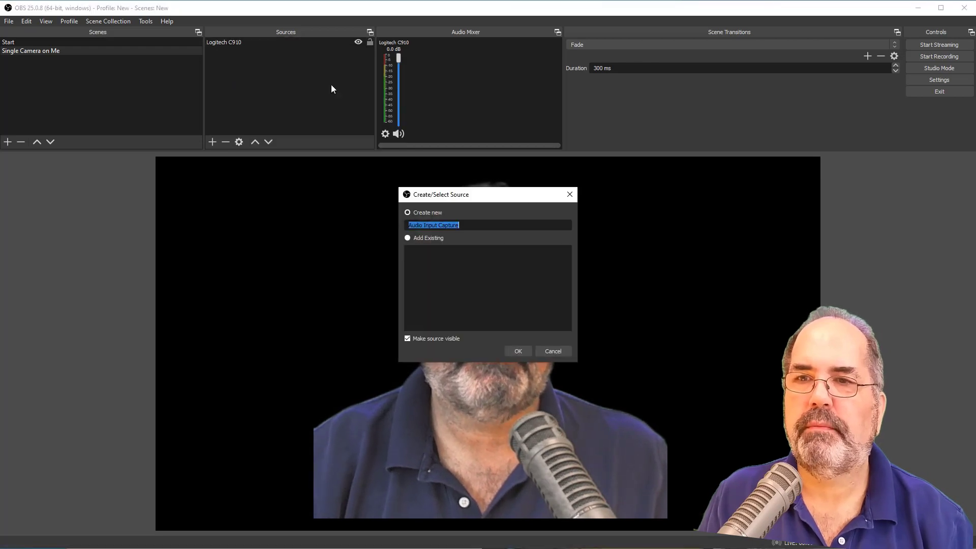
pyautogui.write('E')
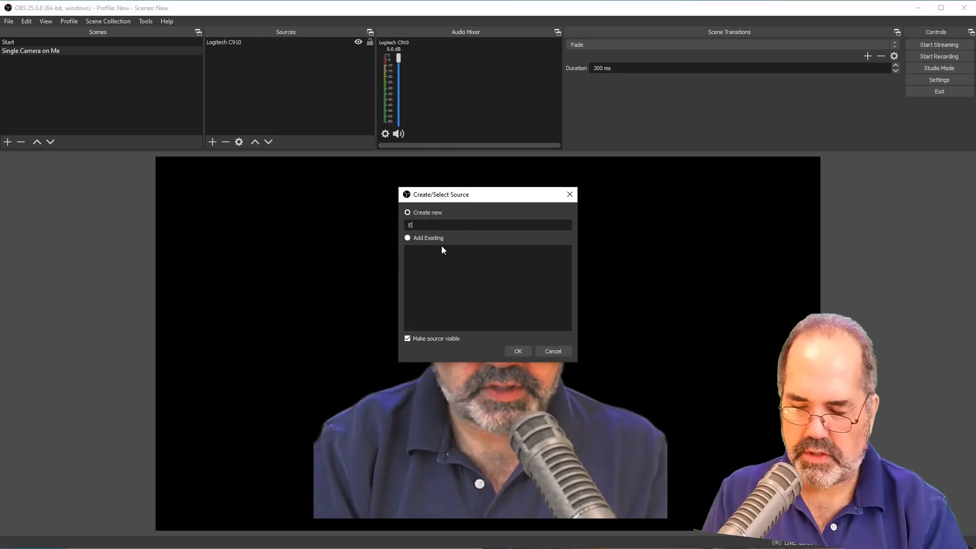
pyautogui.write('V20')
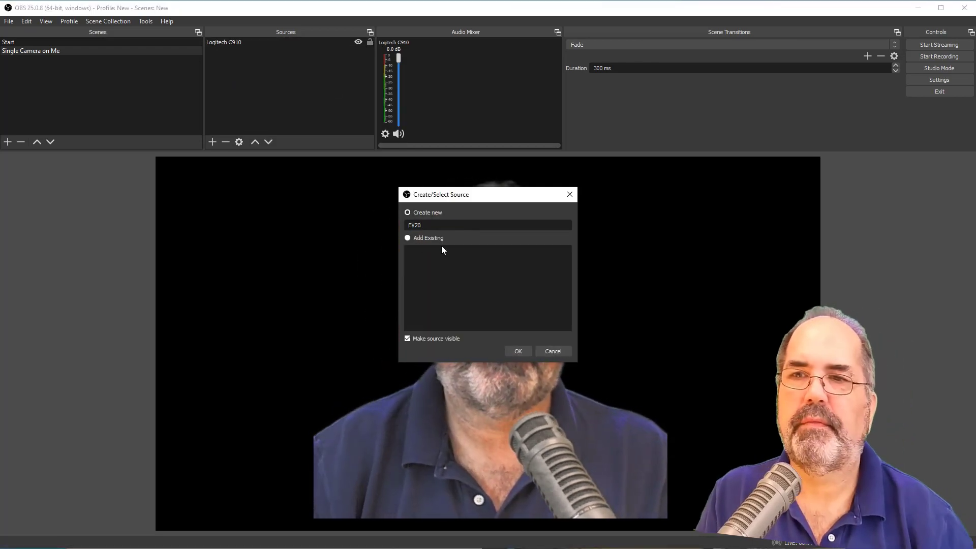
pyautogui.click(518, 351)
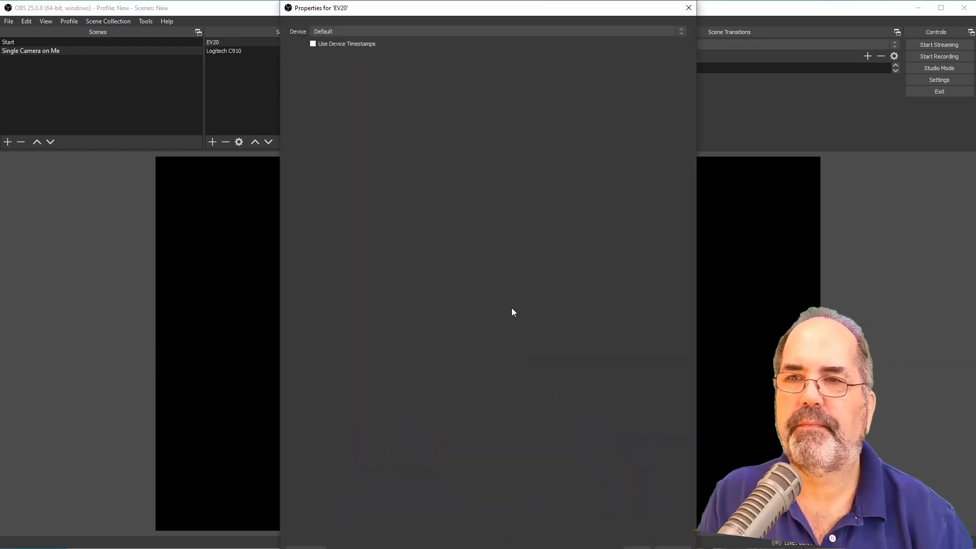
pyautogui.click(349, 32)
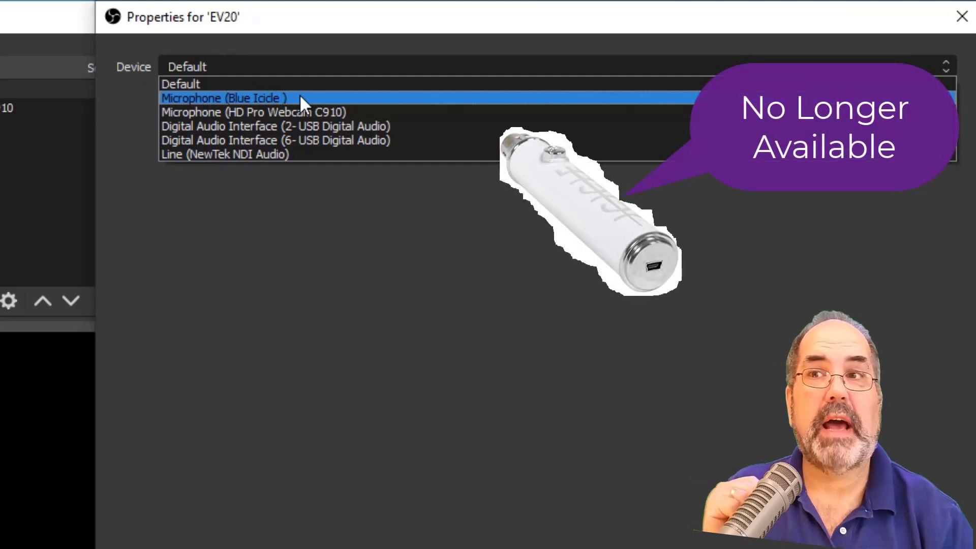
pyautogui.click(300, 98)
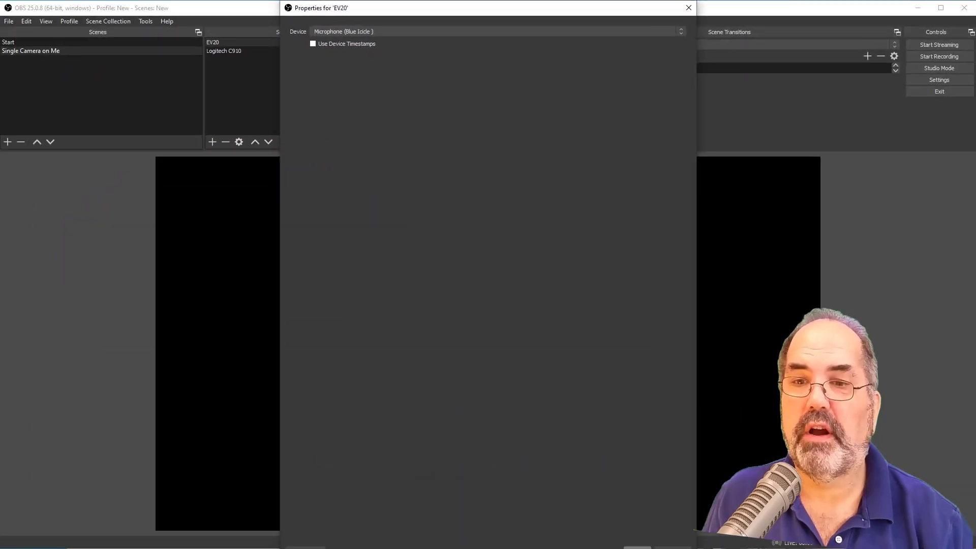
pyautogui.click(637, 546)
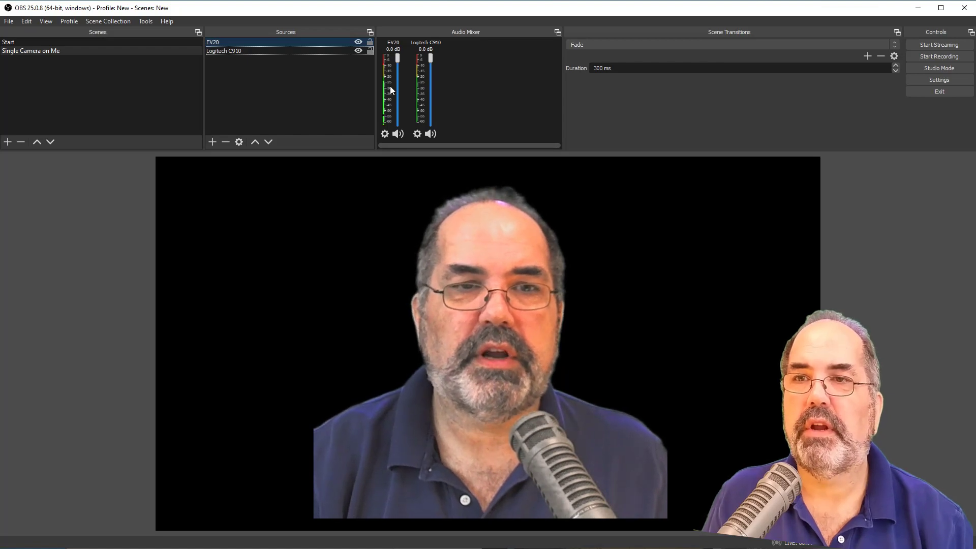
pyautogui.click(398, 57)
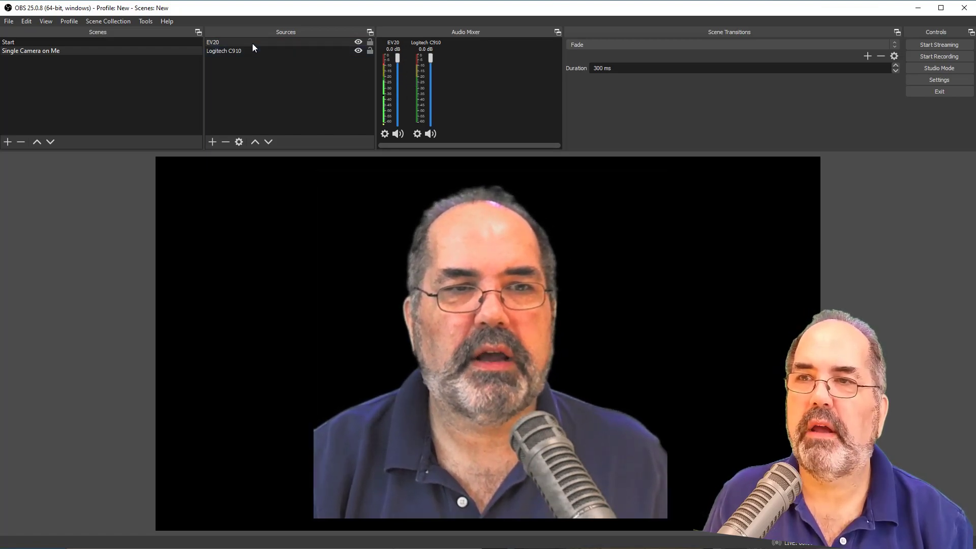
pyautogui.click(255, 72)
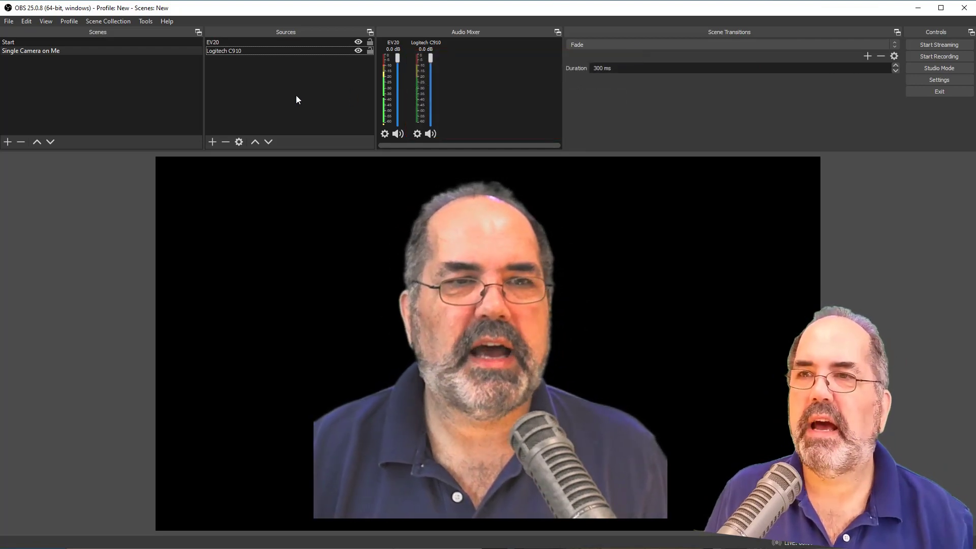
# - Add a new scene named Sketchbook Camera
pyautogui.click(85, 118)
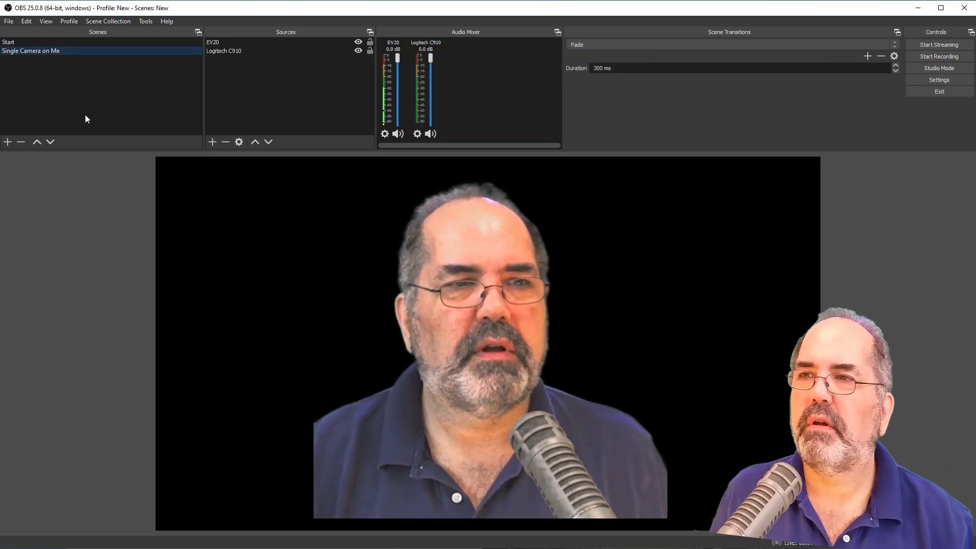
pyautogui.click(6, 144)
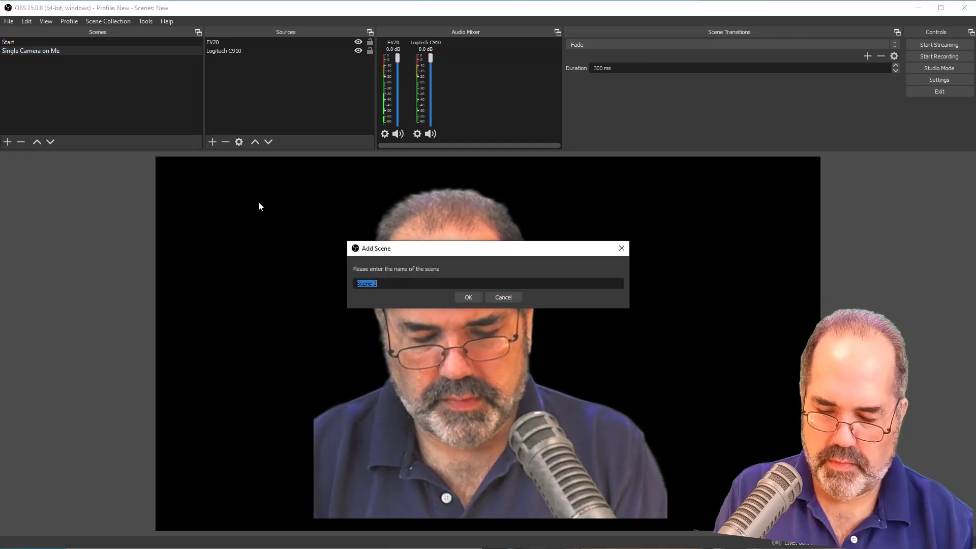
pyautogui.write('Doc')
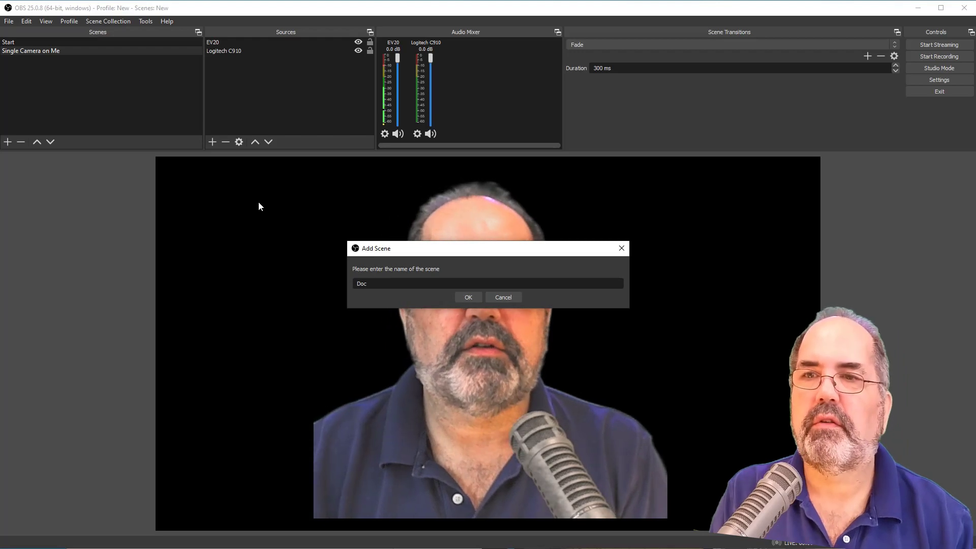
pyautogui.press('BackSpace')
pyautogui.press('BackSpace')
pyautogui.press('BackSpace')
pyautogui.write('Sketchbook Camera')
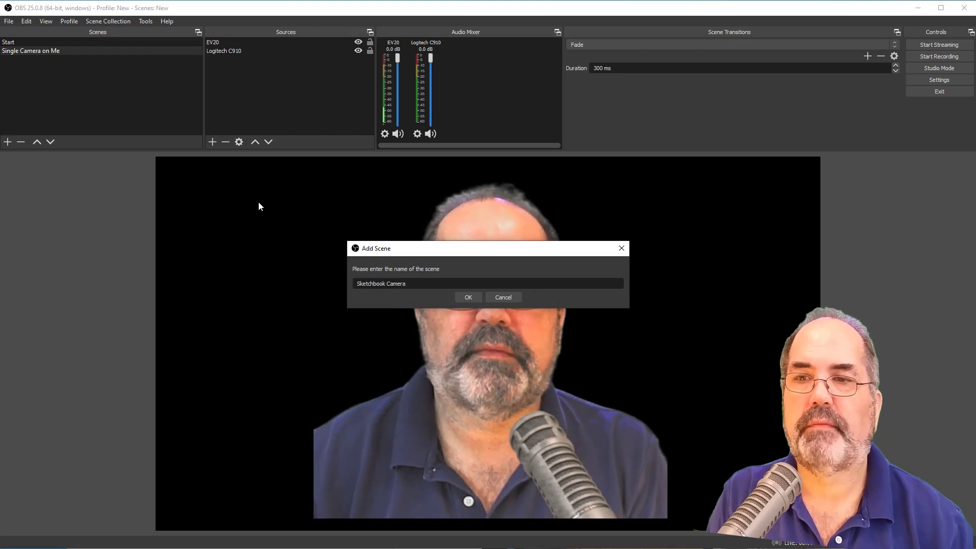
pyautogui.click(466, 297)
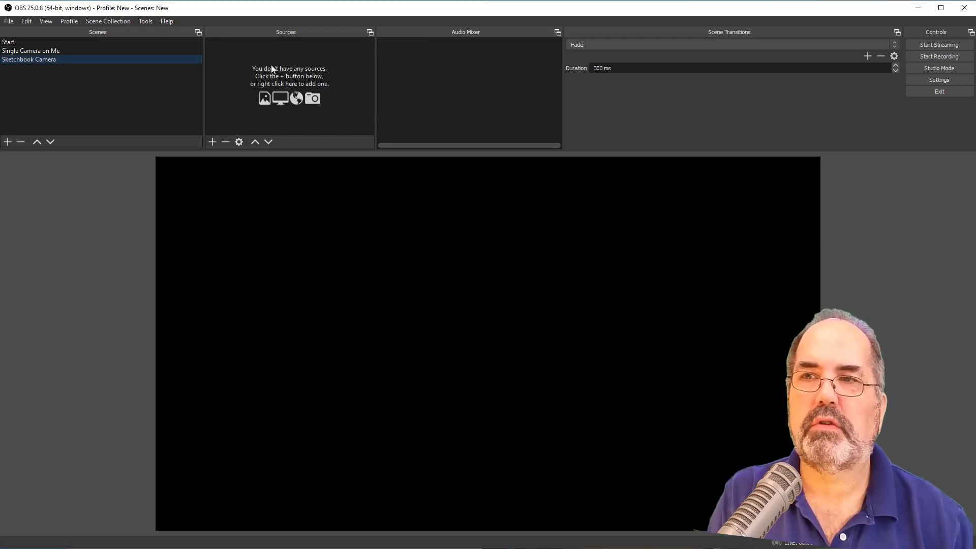
# - Copy the Logitech C910 source from the Single Camera on Me scene and paste it as a reference into the Sketchbook Camera scene
pyautogui.click(54, 50)
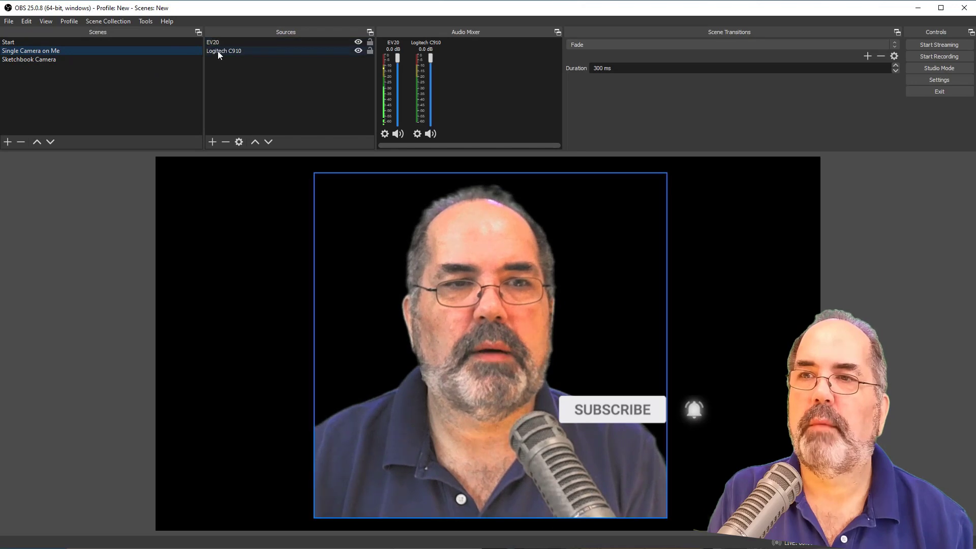
pyautogui.rightClick(217, 50)
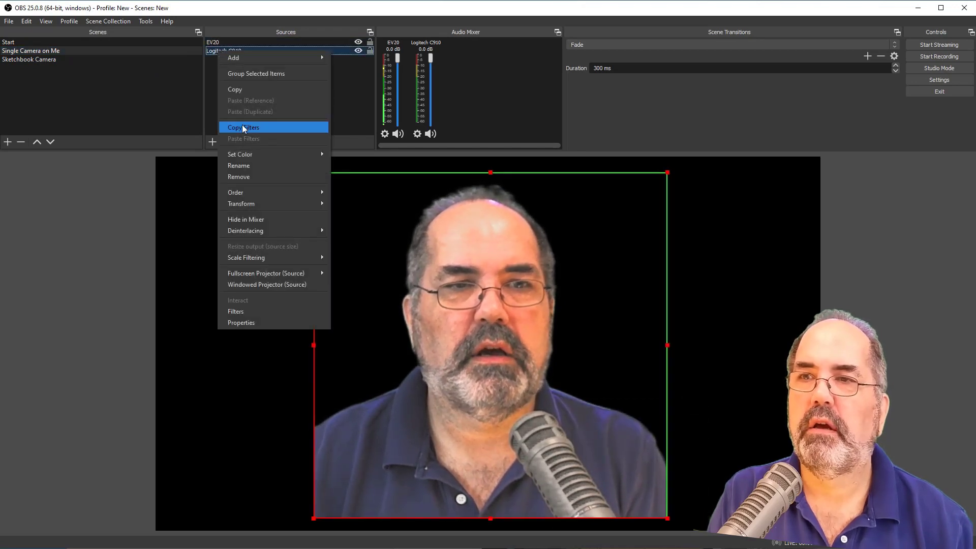
pyautogui.click(239, 89)
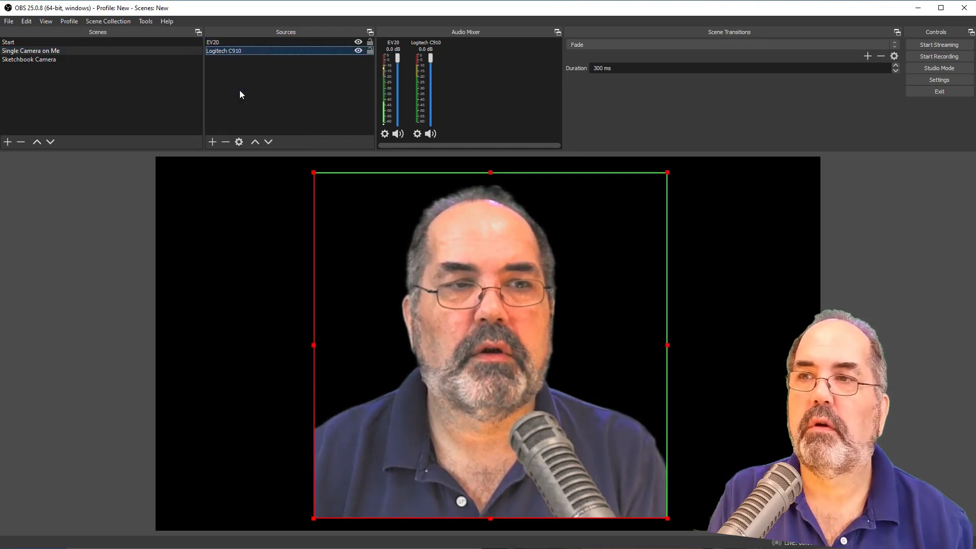
pyautogui.click(64, 59)
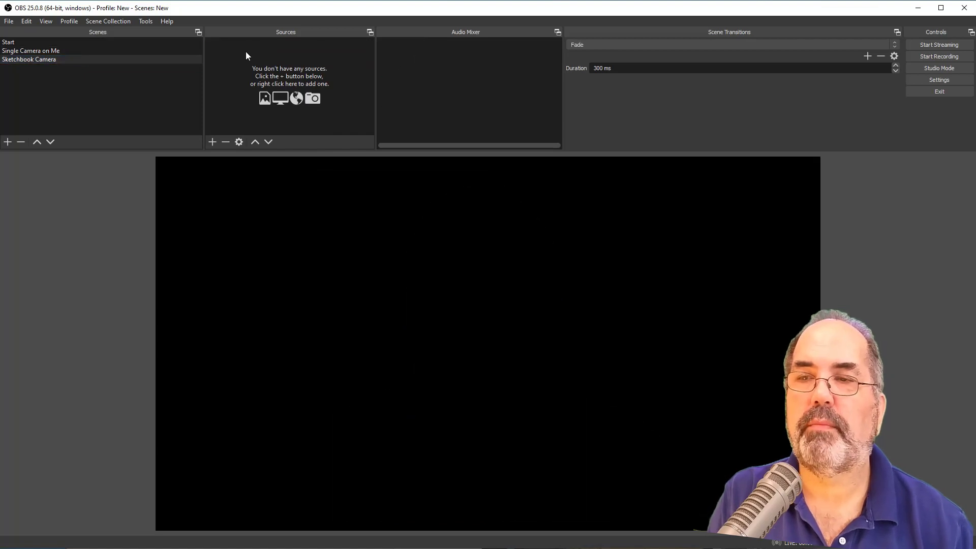
pyautogui.rightClick(246, 51)
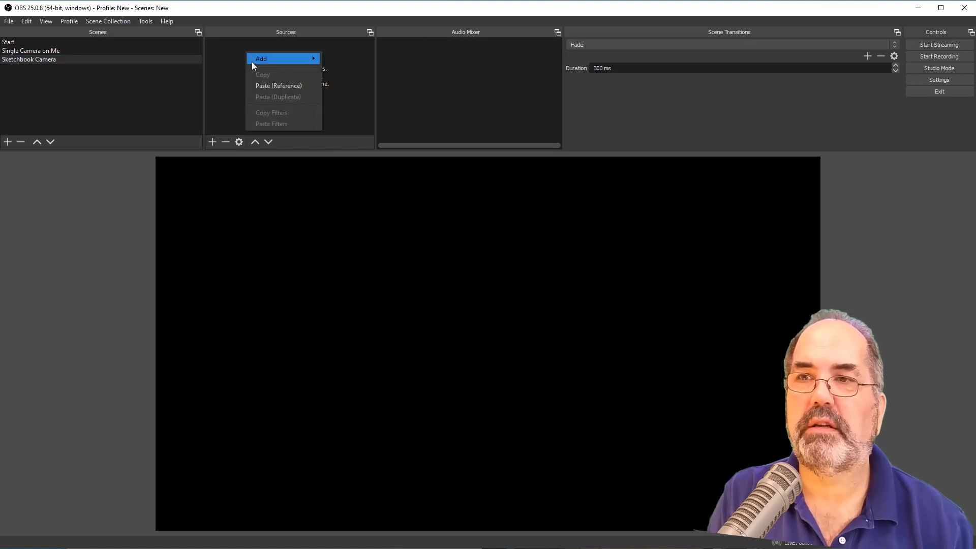
pyautogui.click(291, 85)
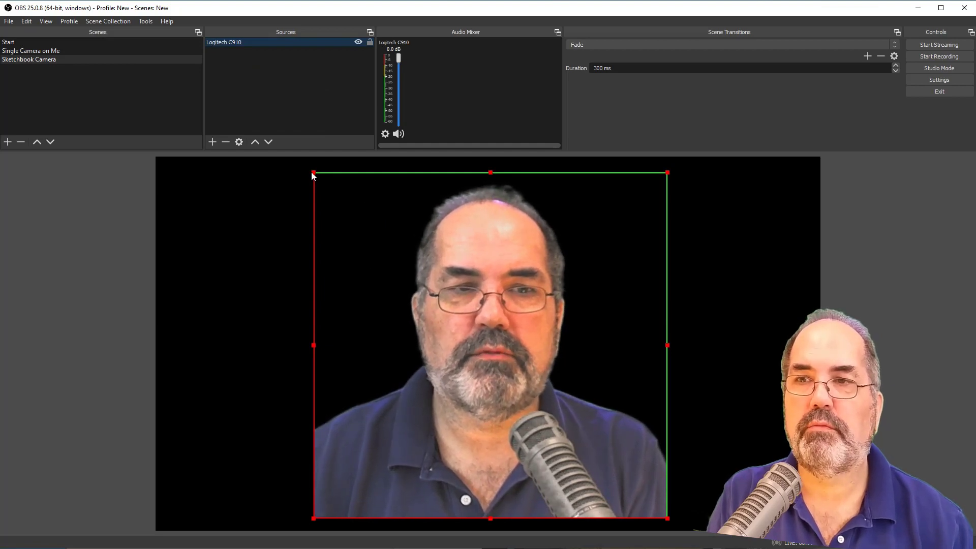
# - Shrink the webcam image to about half its size, move it near the canvas's right edge below mid-height and deselect it
pyautogui.moveTo(313, 174); pyautogui.dragTo(536, 328)
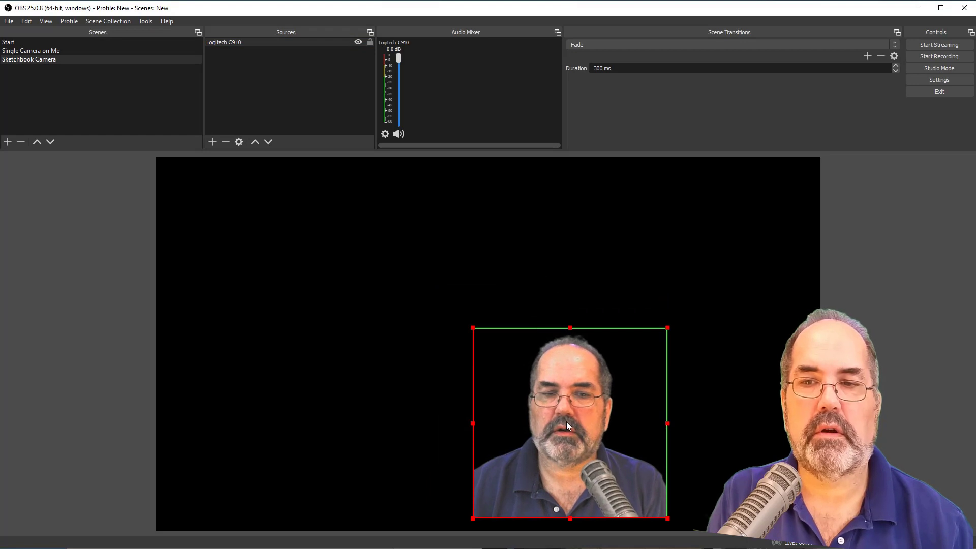
pyautogui.moveTo(566, 422); pyautogui.dragTo(697, 358)
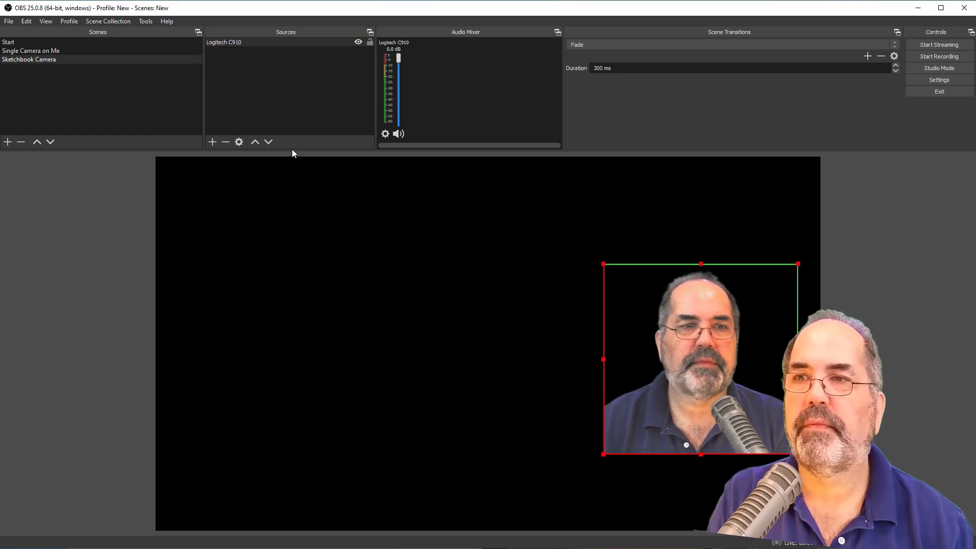
pyautogui.click(267, 99)
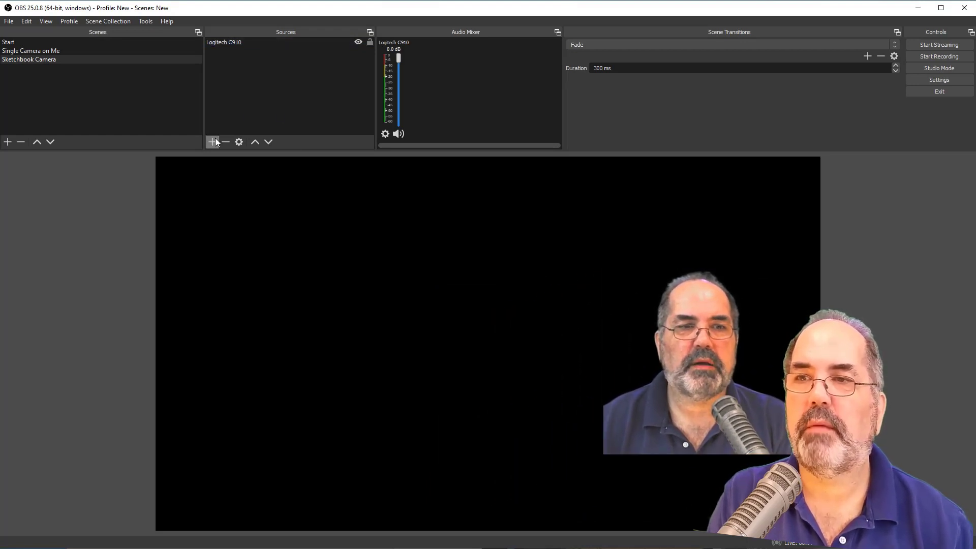
# - Add a new Video Capture Device source named Panasonci Camera to the Sketchbook Camera scene
pyautogui.click(213, 141)
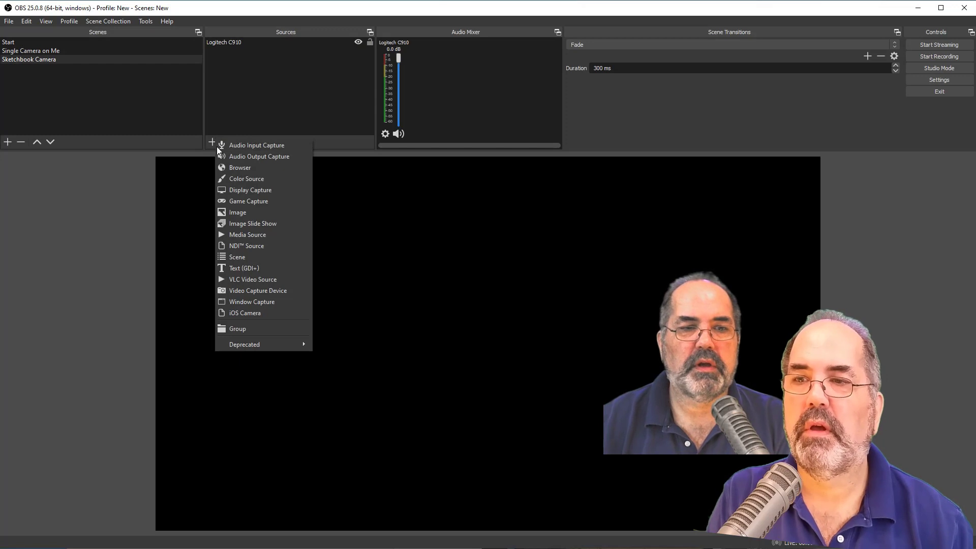
pyautogui.click(260, 289)
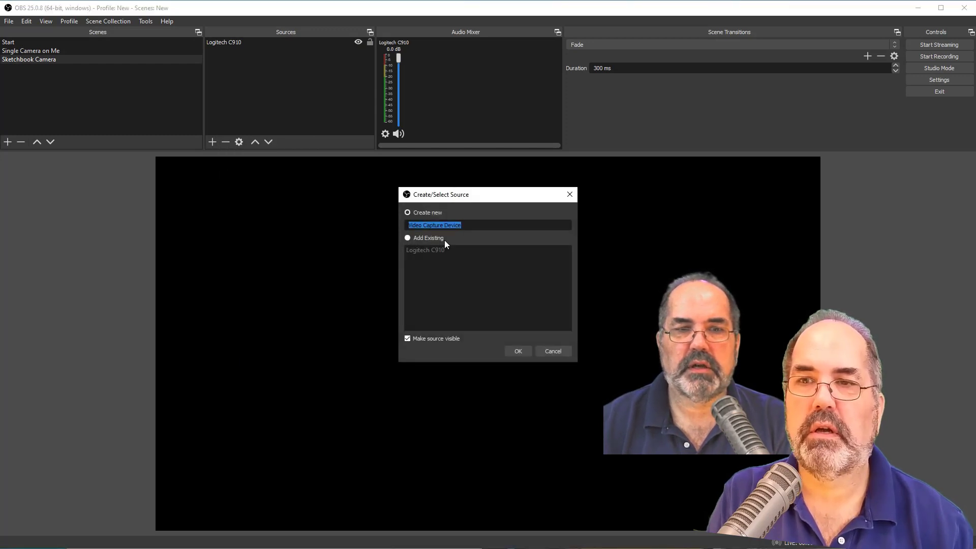
pyautogui.write('Panasonci ')
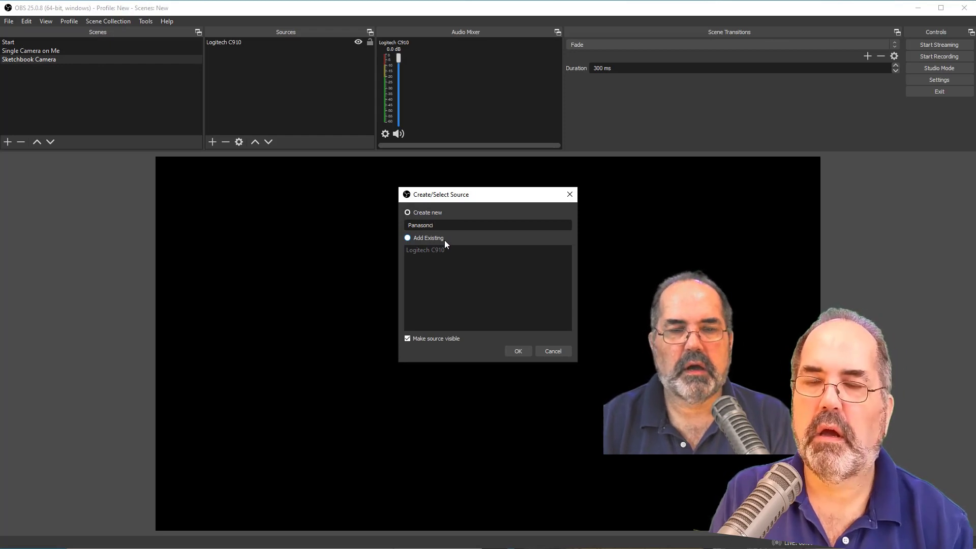
pyautogui.write('Camera')
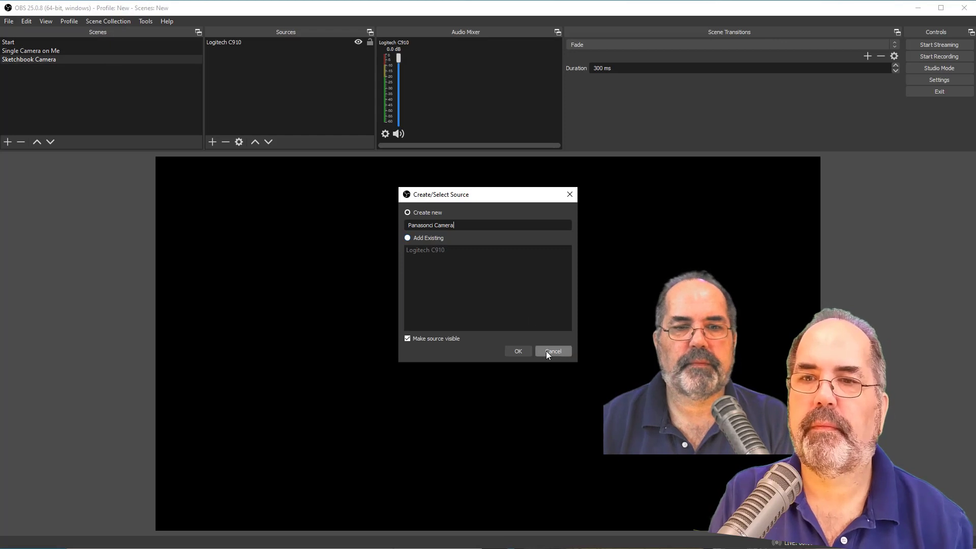
pyautogui.click(511, 348)
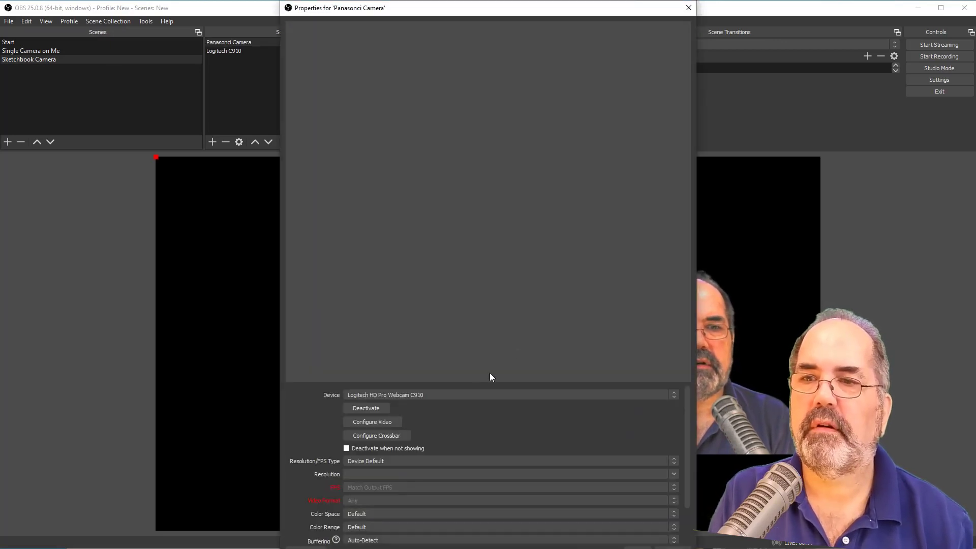
# - Try the first USB Video device for the camera source, and settle on the second USB Video entry showing the sketchbook close-up
pyautogui.click(468, 394)
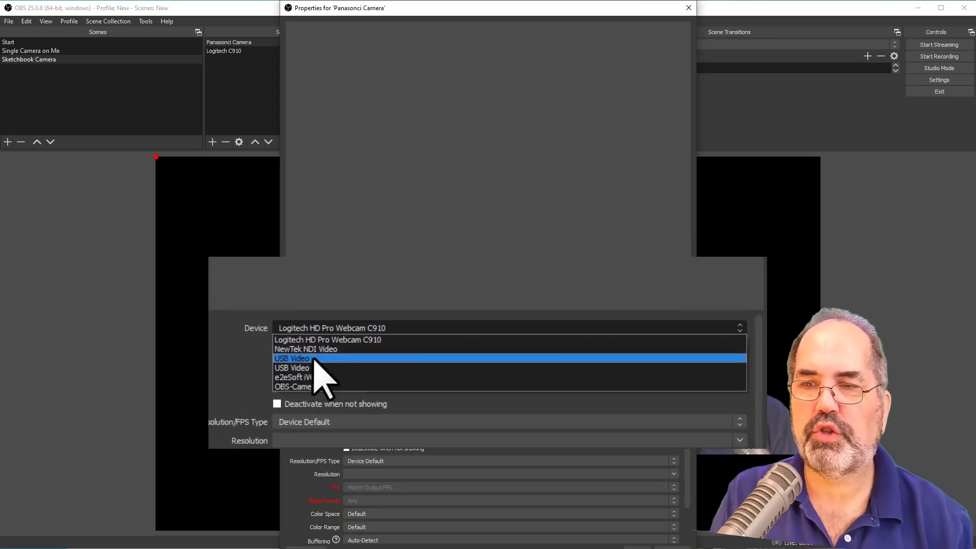
pyautogui.click(372, 415)
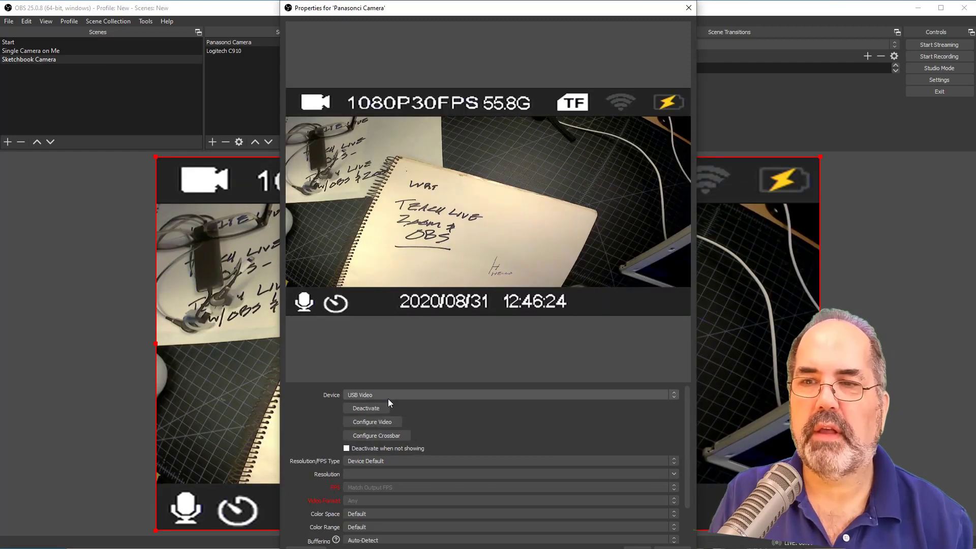
pyautogui.click(389, 397)
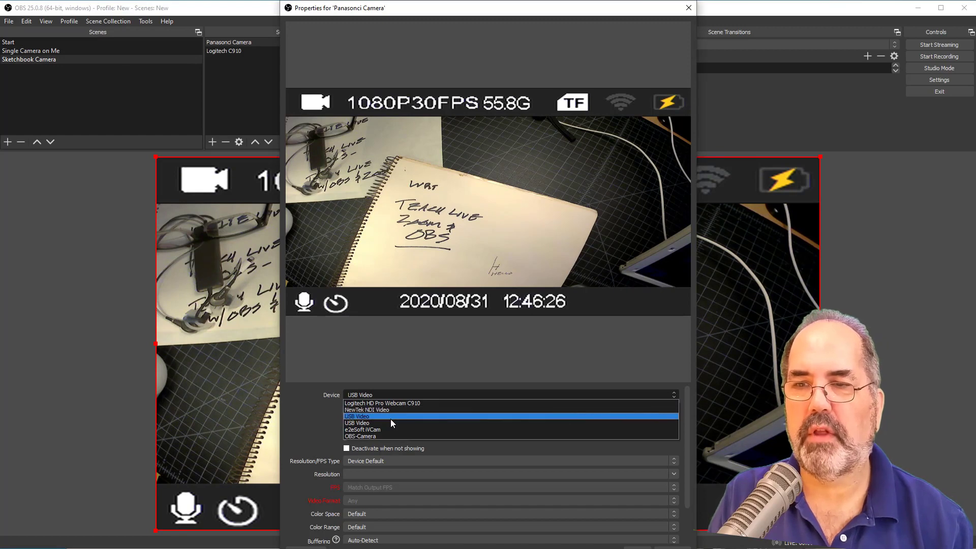
pyautogui.click(392, 423)
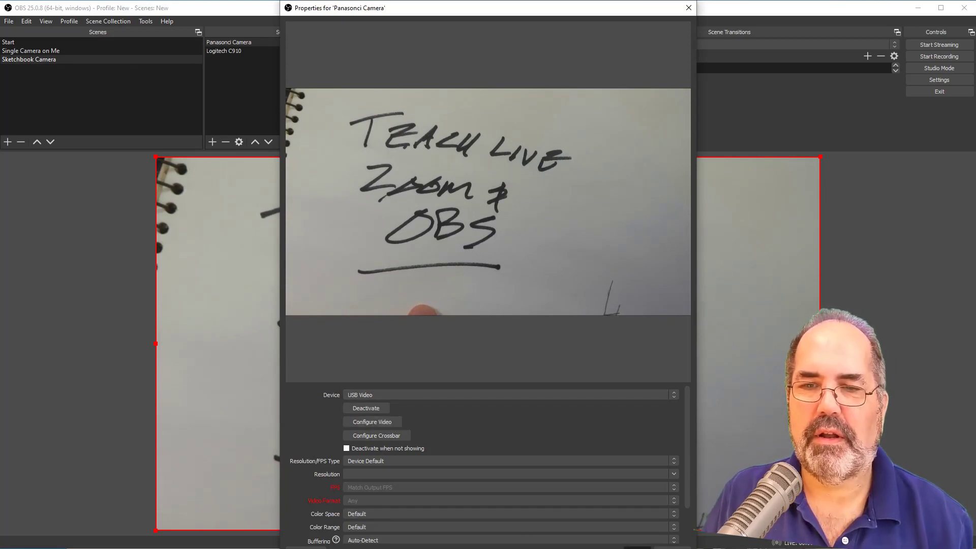
pyautogui.click(638, 548)
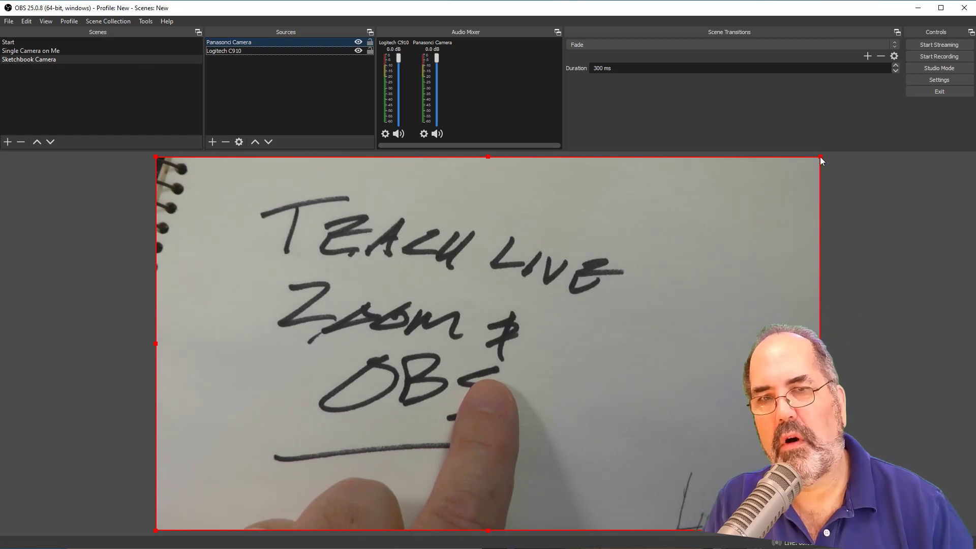
# - Shrink the sketchbook image to about two-thirds of the canvas width, center it vertically beside the webcam, and nudge the webcam slightly upward
pyautogui.moveTo(820, 157); pyautogui.dragTo(676, 245)
pyautogui.moveTo(588, 349); pyautogui.dragTo(589, 298)
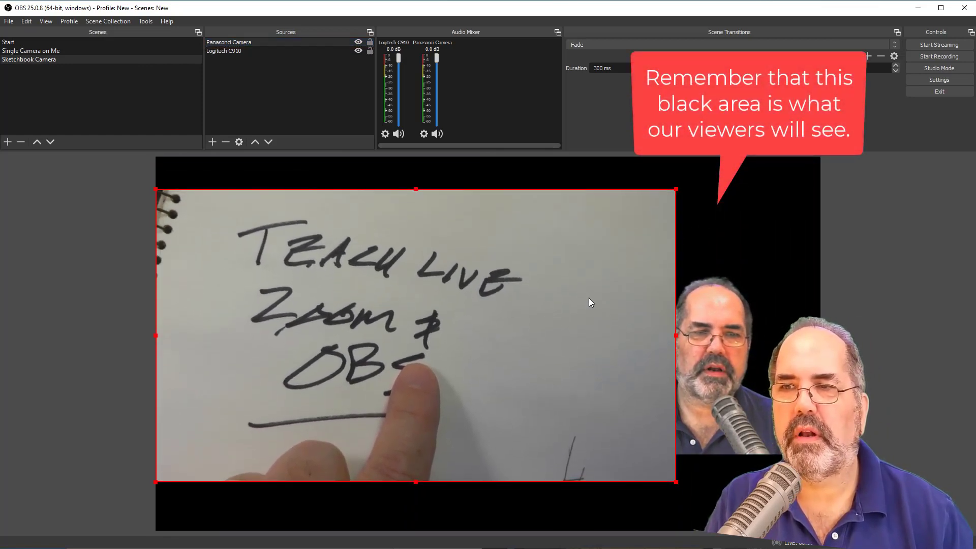
pyautogui.moveTo(676, 333); pyautogui.dragTo(604, 350)
pyautogui.moveTo(492, 333); pyautogui.dragTo(494, 356)
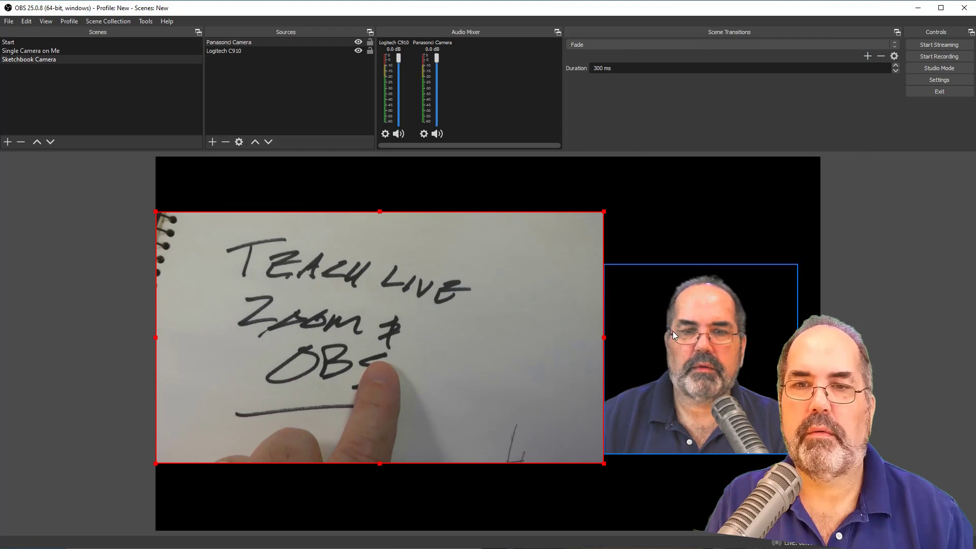
pyautogui.moveTo(673, 331)
pyautogui.mouseDown()
pyautogui.moveTo(678, 322)
pyautogui.moveTo(670, 322)
pyautogui.mouseUp()
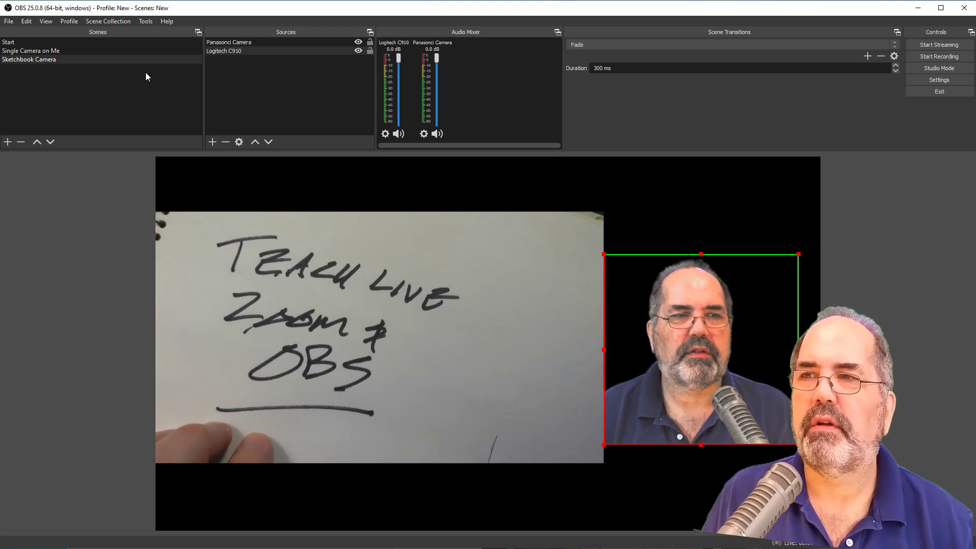
# - Rename the Sketchbook Camera scene as Sketchbook Camera Close
pyautogui.click(101, 95)
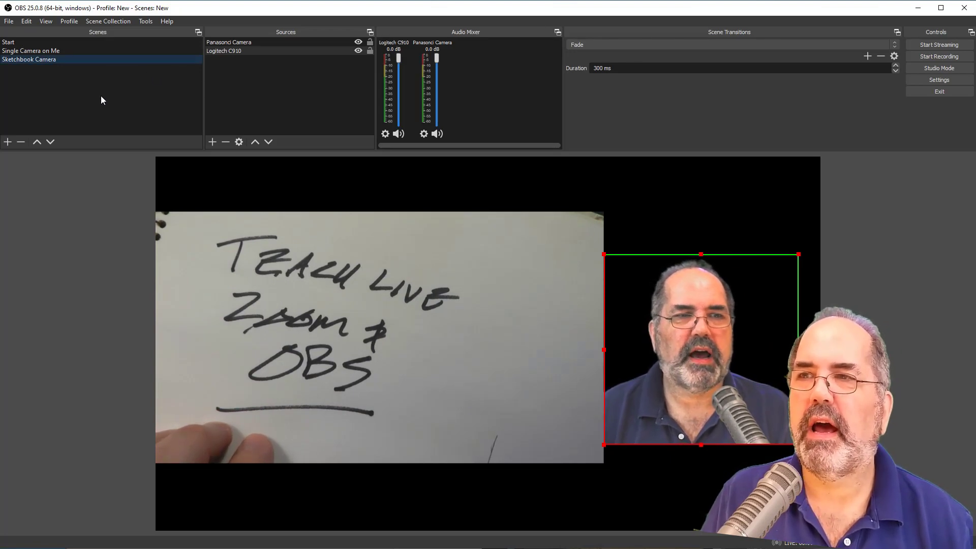
pyautogui.rightClick(49, 59)
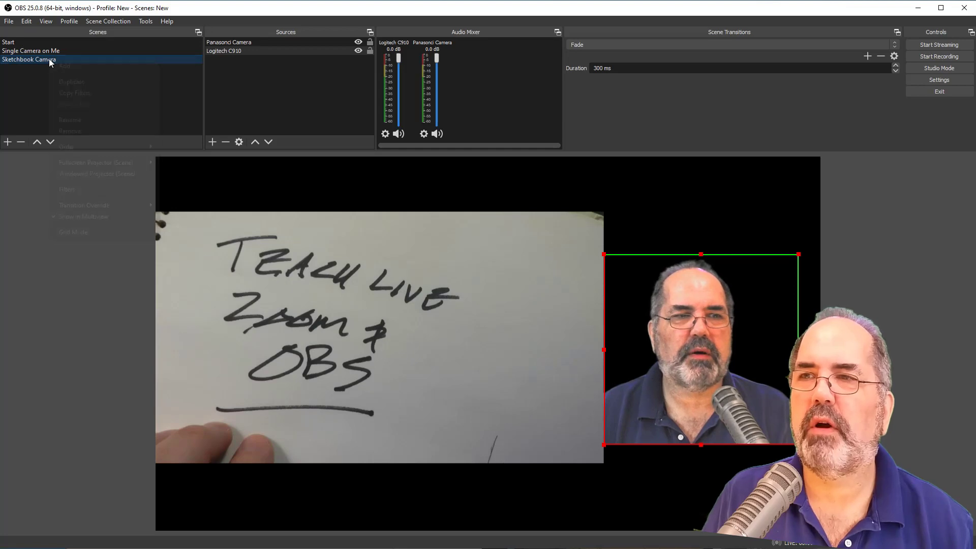
pyautogui.click(66, 117)
pyautogui.write('Clos')
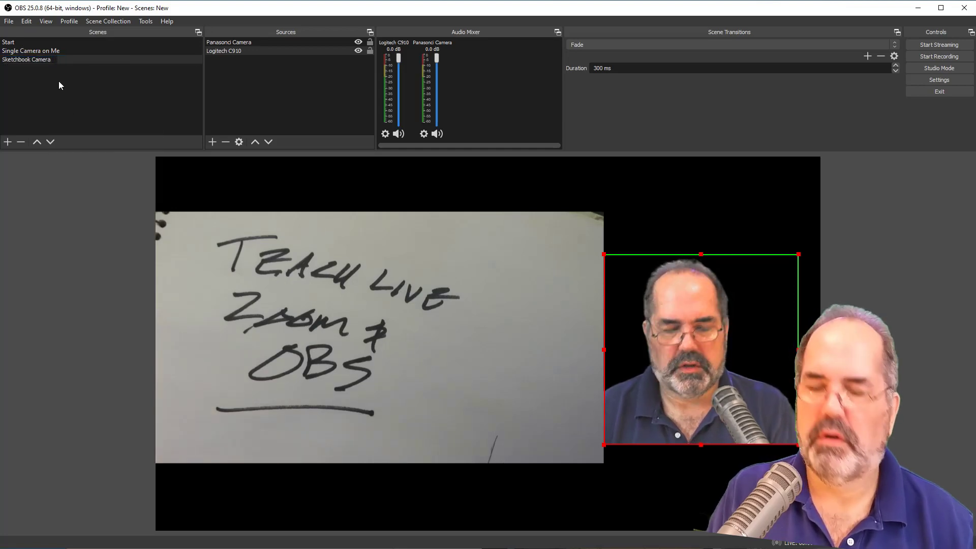
pyautogui.write('e')
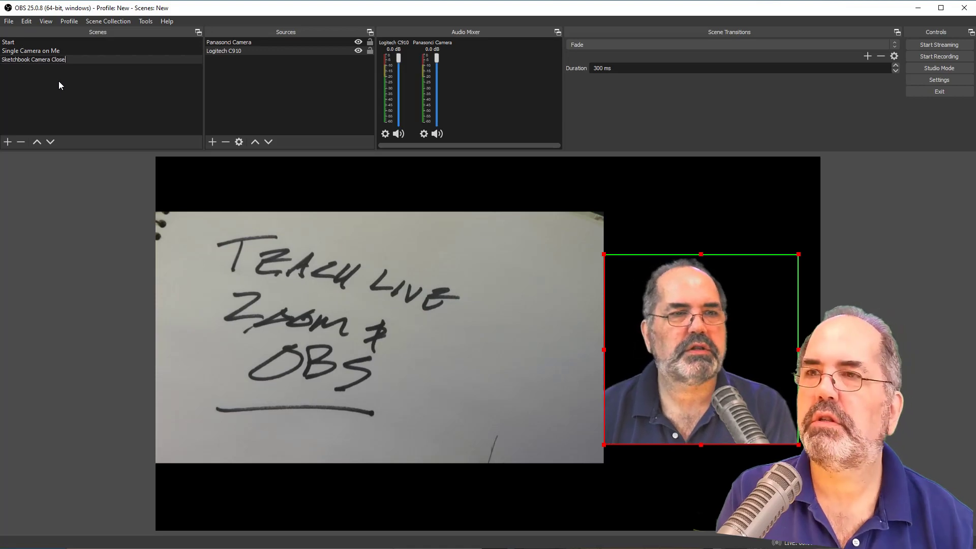
pyautogui.press('Return')
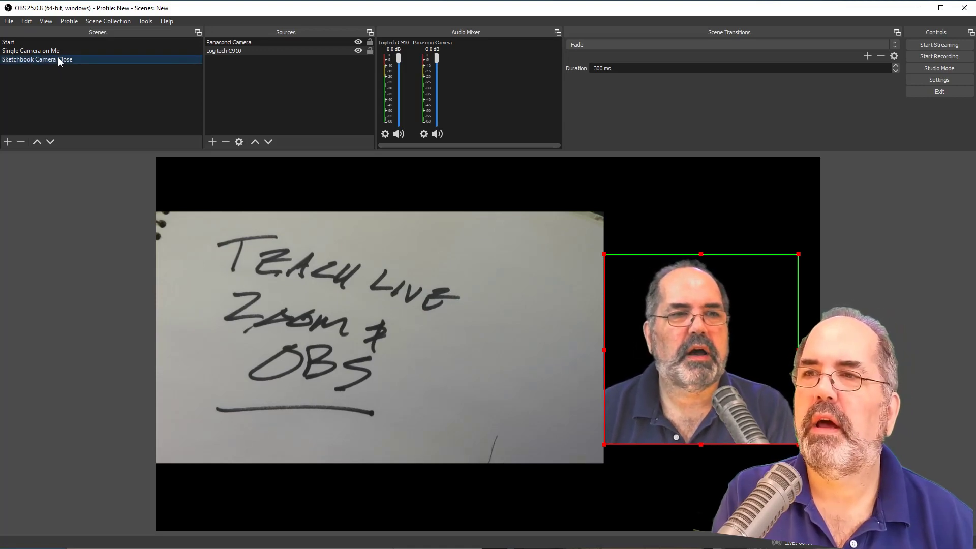
# - Duplicate the Sketchbook Camera Close scene under the name Sketchbook Camera Wide
pyautogui.rightClick(56, 58)
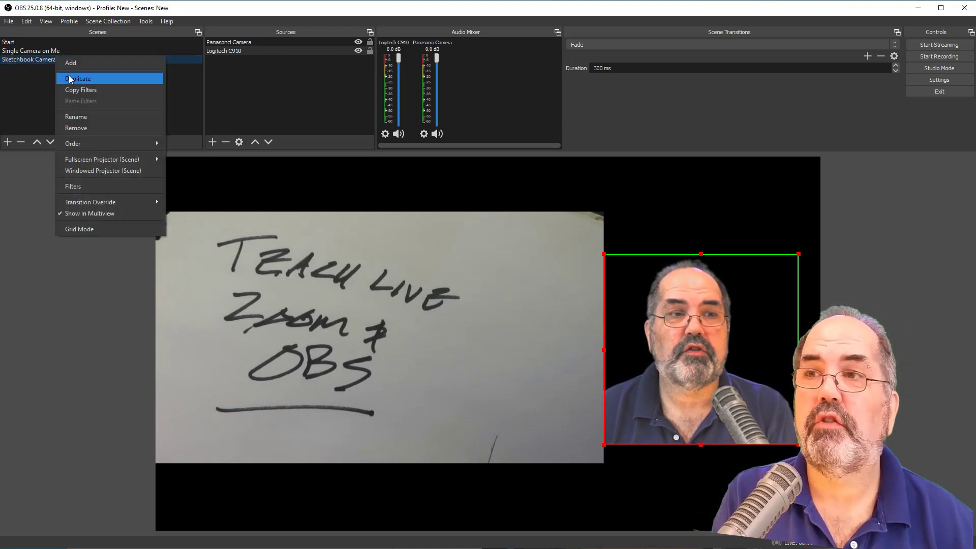
pyautogui.click(70, 79)
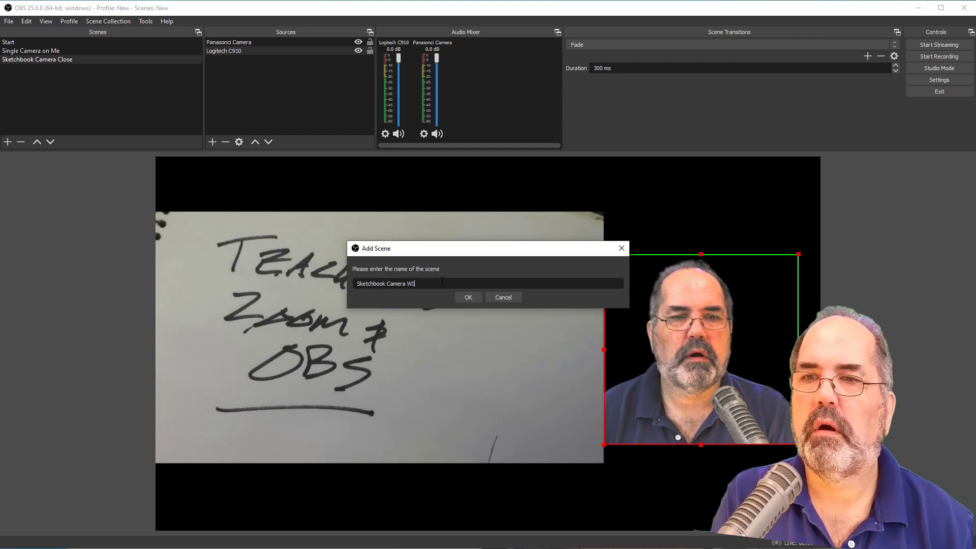
pyautogui.write('Wide')
pyautogui.press('Return')
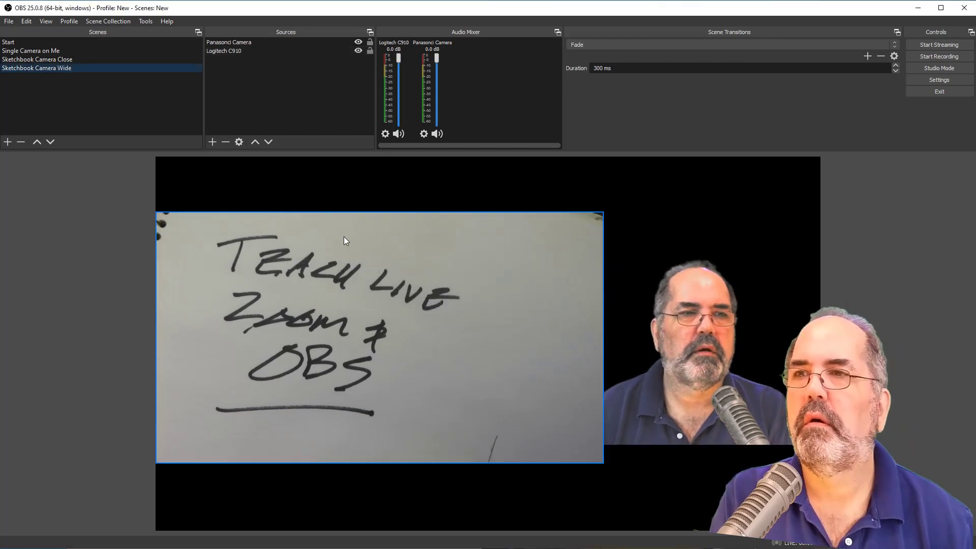
# - Remove the Panasonci Camera source from the Sketchbook Camera Wide scene
pyautogui.rightClick(231, 44)
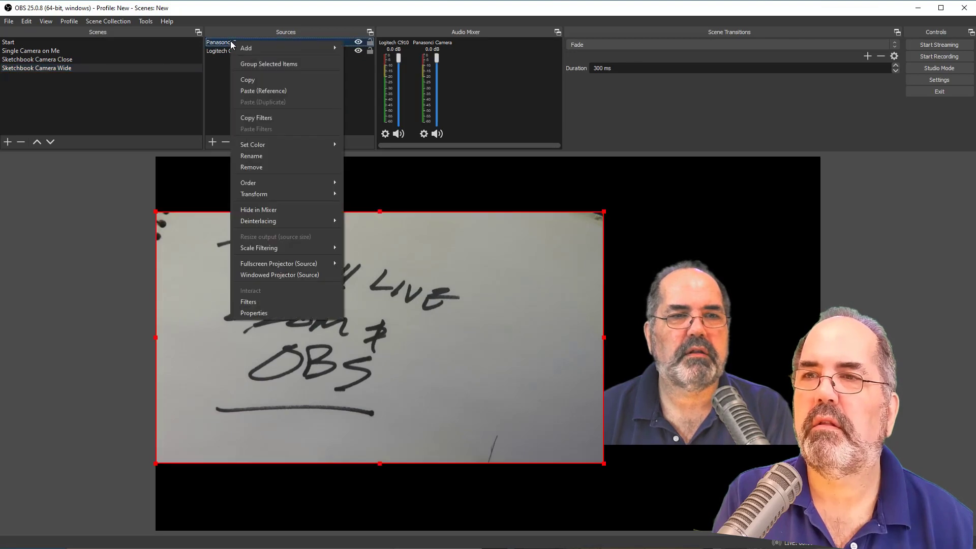
pyautogui.click(273, 166)
pyautogui.click(529, 293)
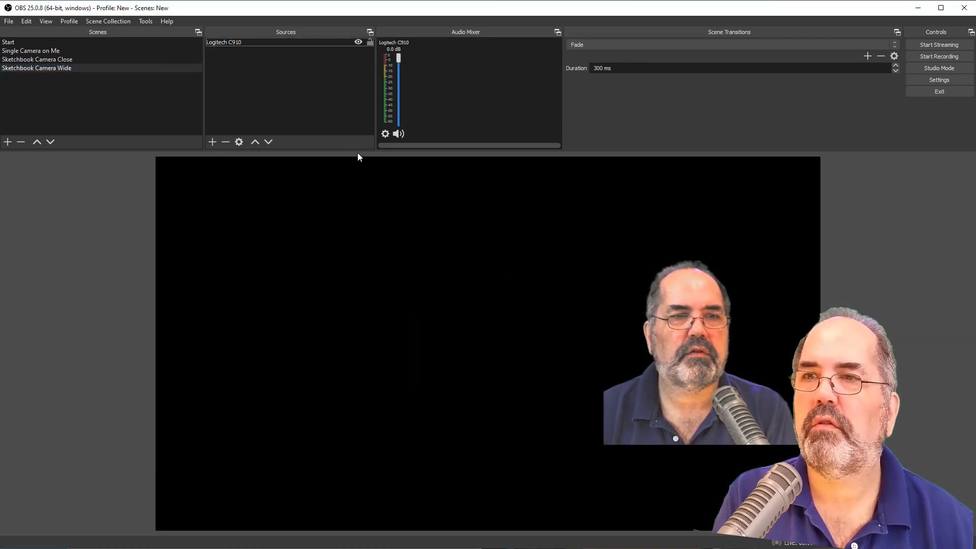
# - Add a new Video Capture Device source named Extreme Video Cam to the Sketchbook Camera Wide scene
pyautogui.rightClick(271, 66)
pyautogui.moveTo(300, 71)
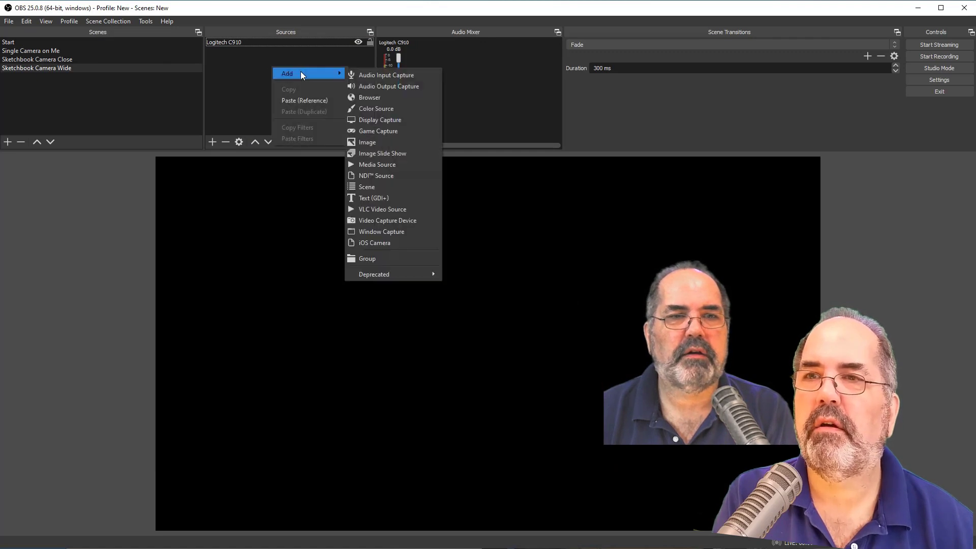
pyautogui.click(398, 221)
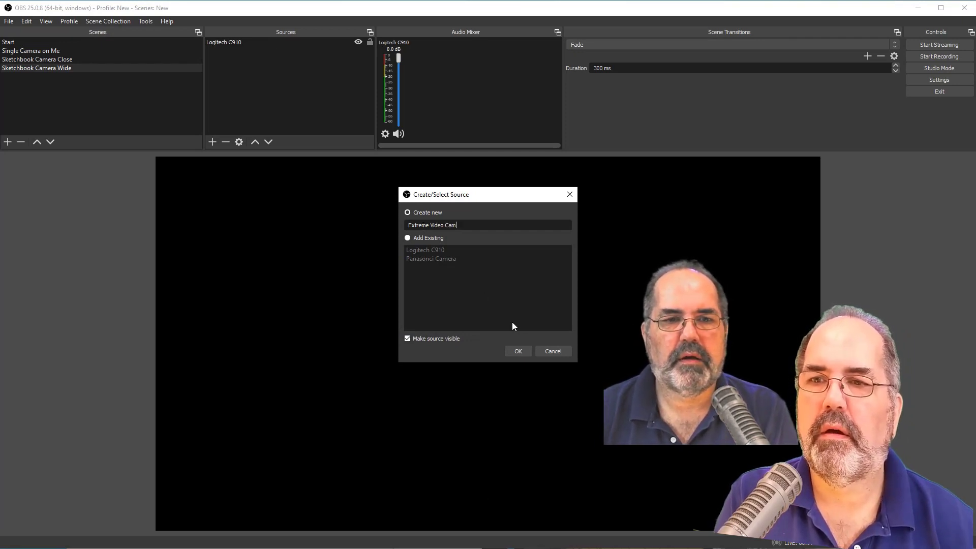
pyautogui.click(529, 348)
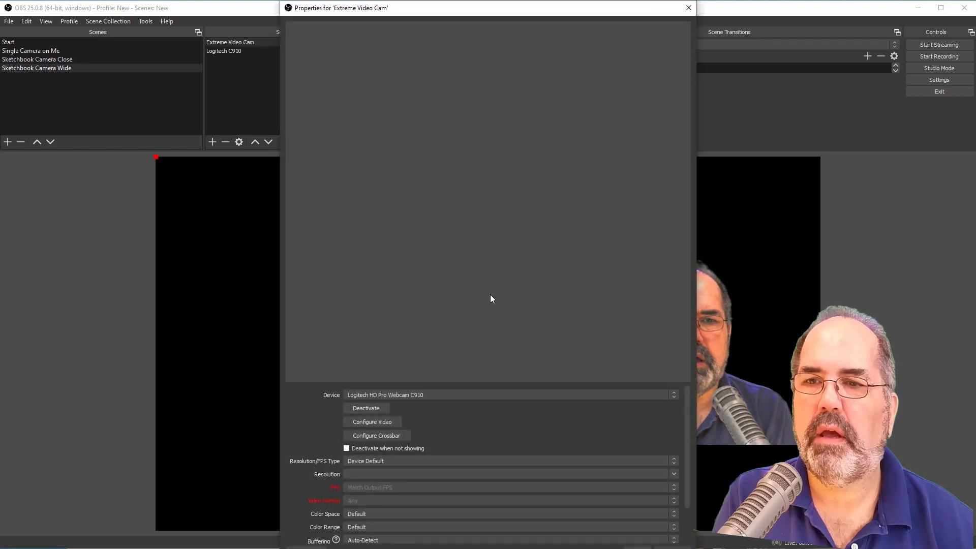
# - Set the Extreme Video Cam source's device to the first USB Video entry
pyautogui.click(426, 394)
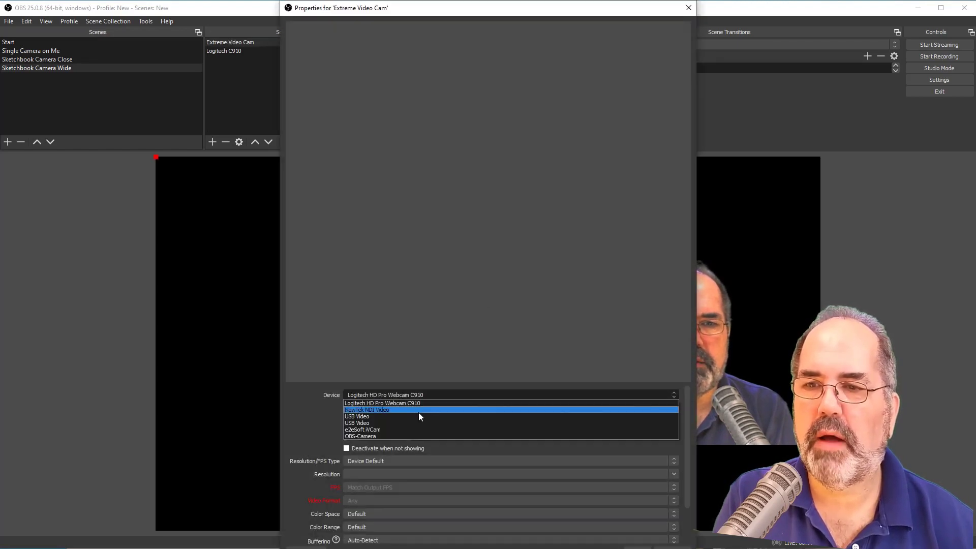
pyautogui.click(420, 417)
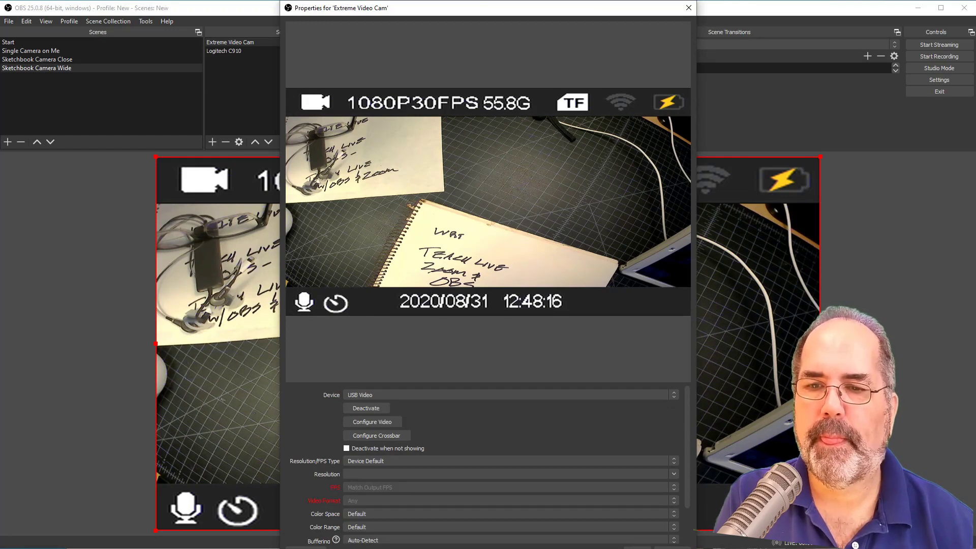
pyautogui.click(638, 547)
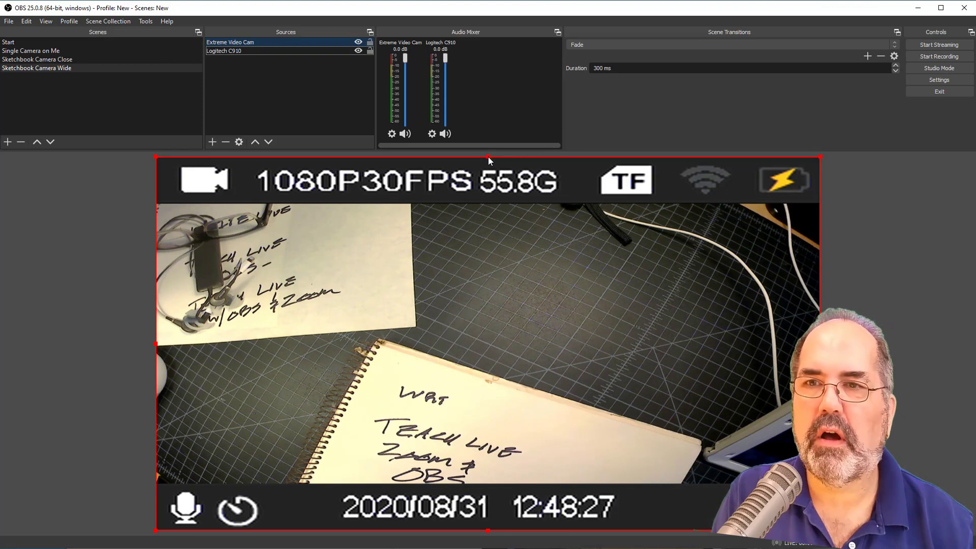
# - Crop the status bars off the top and bottom of the Extreme Video Cam image, and fit it vertically centered beside the webcam
pyautogui.moveTo(488, 158); pyautogui.dragTo(496, 205)
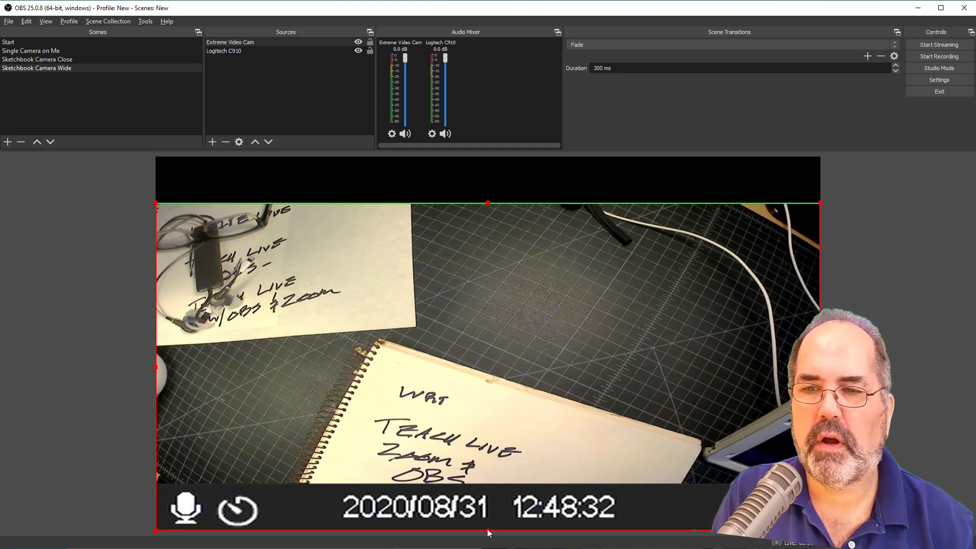
pyautogui.moveTo(487, 529); pyautogui.dragTo(488, 483)
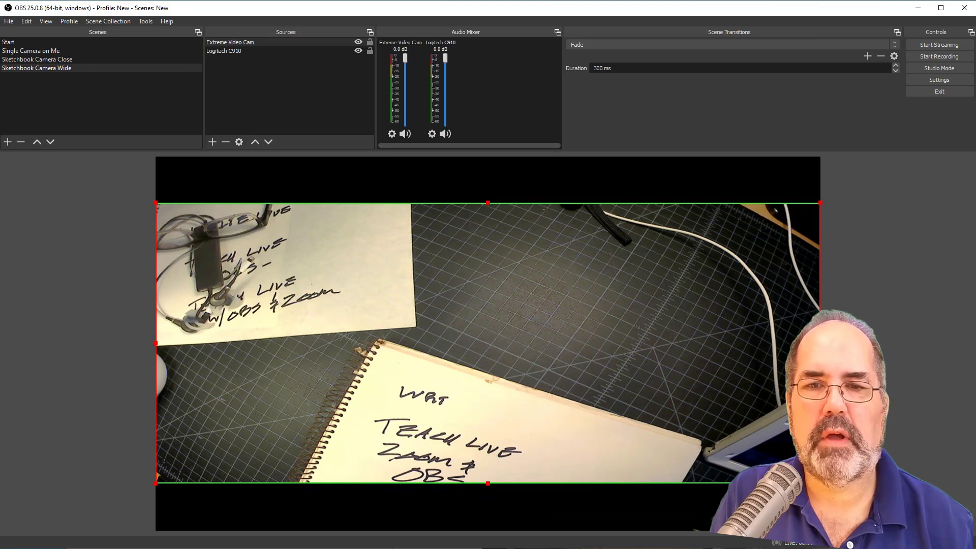
pyautogui.moveTo(820, 343); pyautogui.dragTo(600, 334)
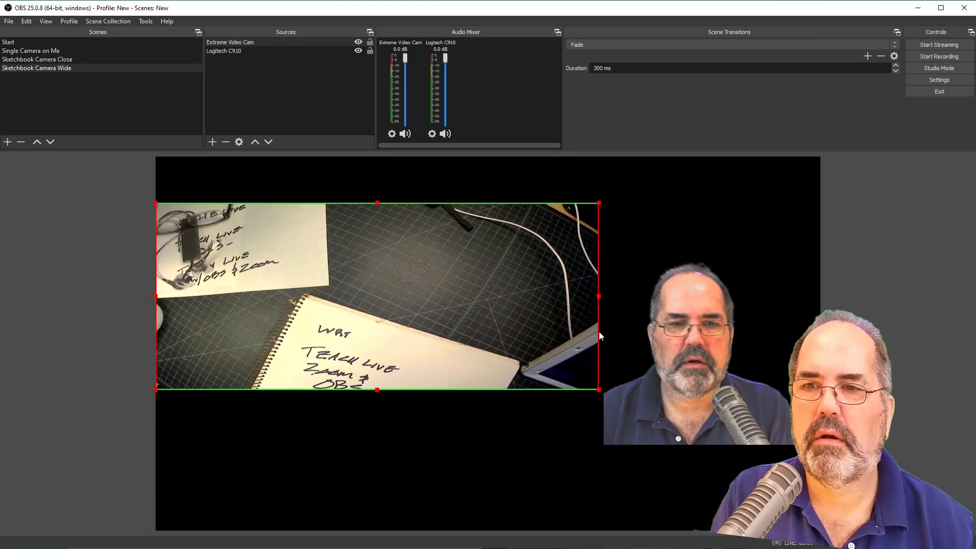
pyautogui.moveTo(531, 312)
pyautogui.mouseDown()
pyautogui.moveTo(536, 348)
pyautogui.moveTo(513, 351)
pyautogui.moveTo(530, 353)
pyautogui.mouseUp()
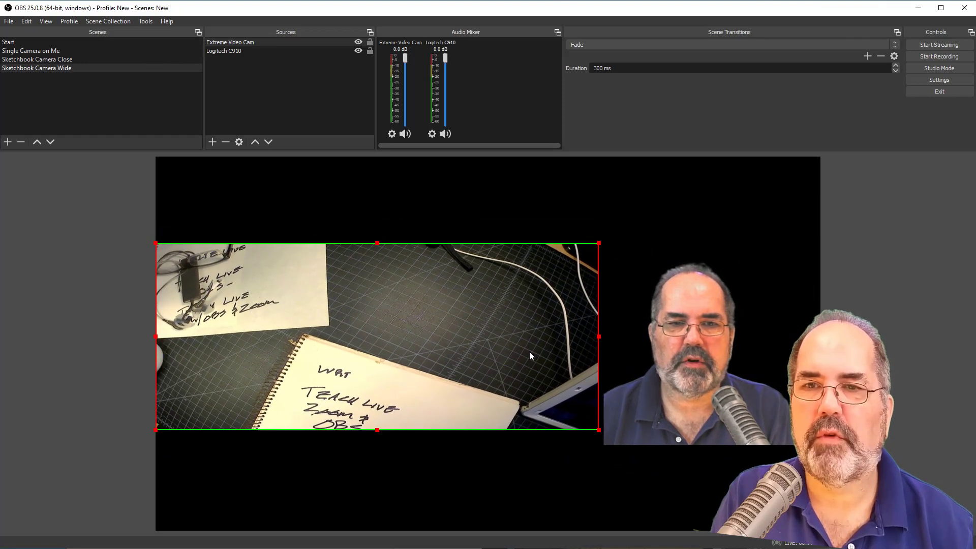
pyautogui.click(673, 200)
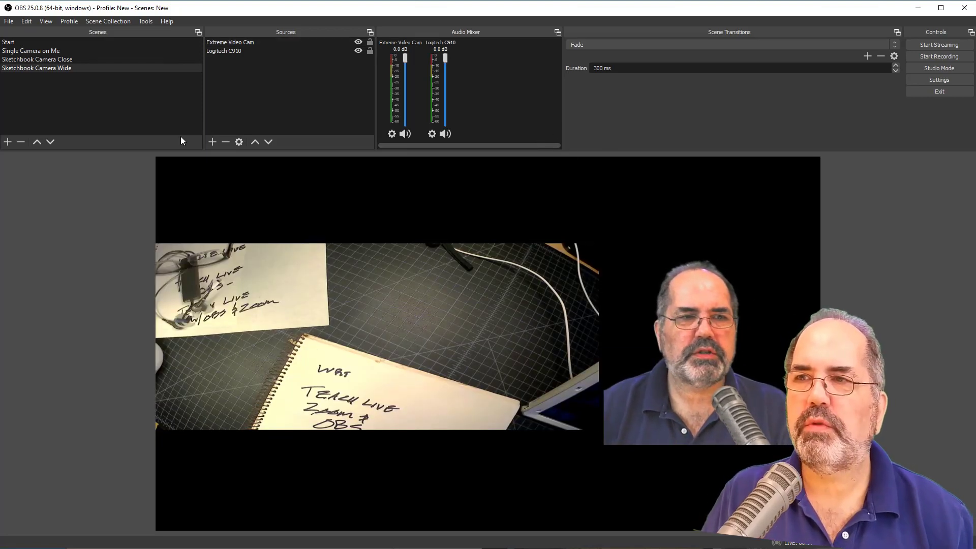
# - Switch to the Sketchbook Camera Close scene to compare it with the wide one
pyautogui.click(63, 60)
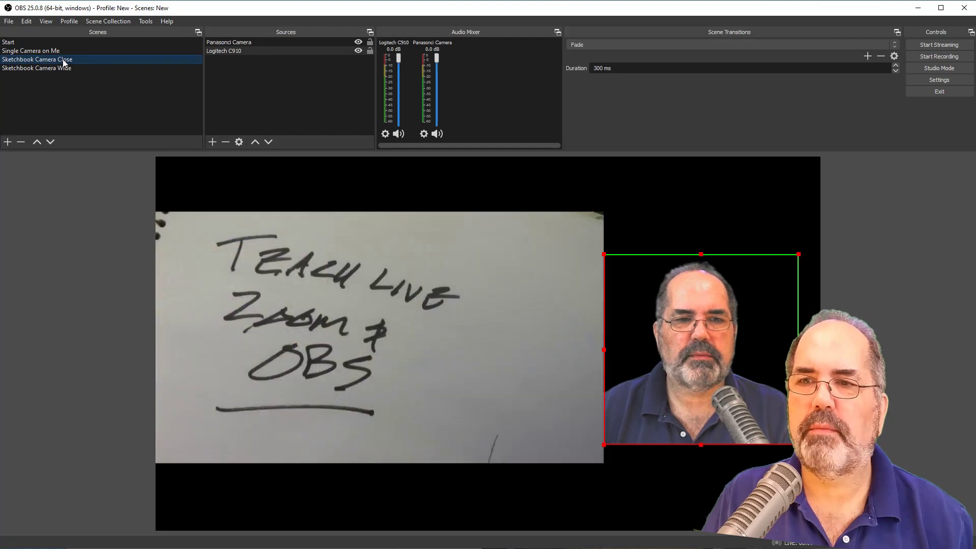
# - Switch back and forth between the Single Camera on Me, Sketchbook Camera Close and Sketchbook Camera Wide scenes to compare their layouts
pyautogui.click(65, 69)
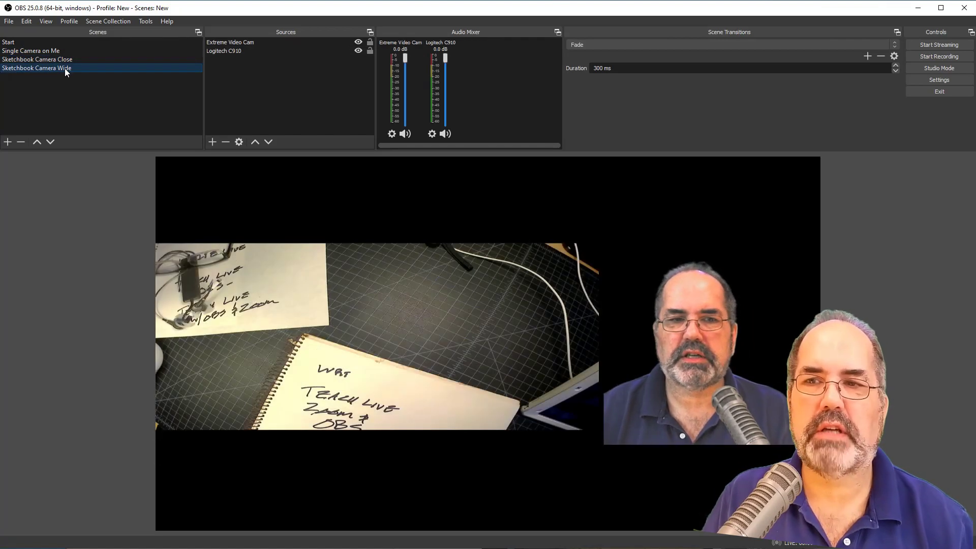
pyautogui.click(64, 58)
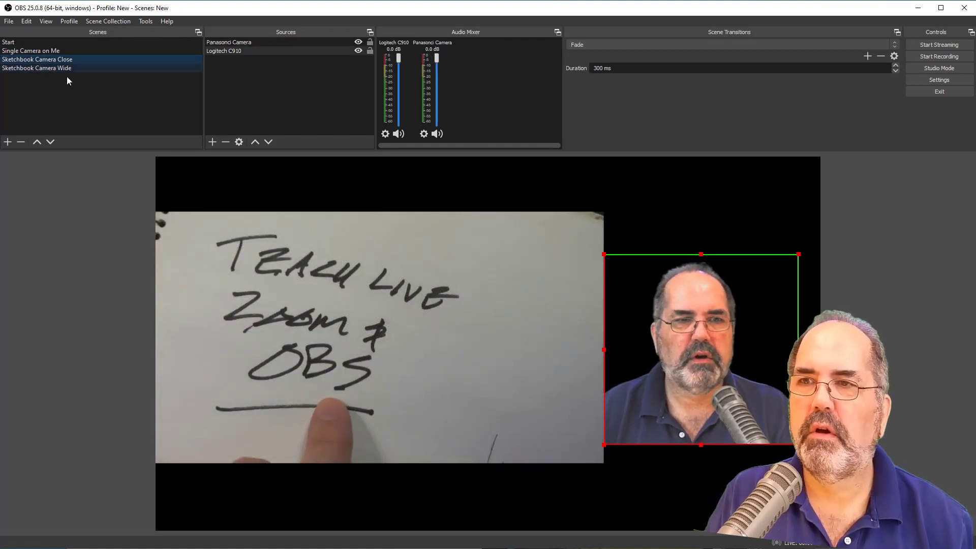
pyautogui.click(68, 69)
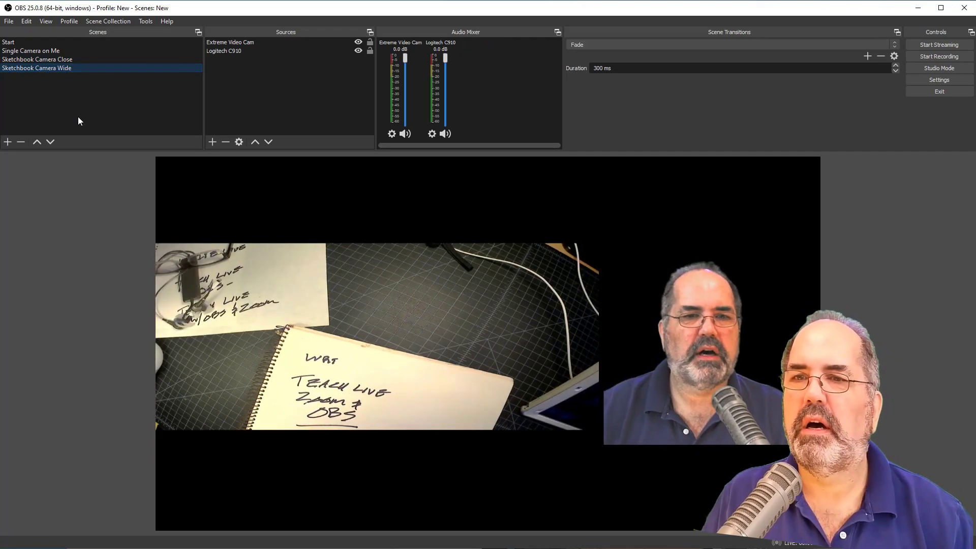
pyautogui.click(59, 59)
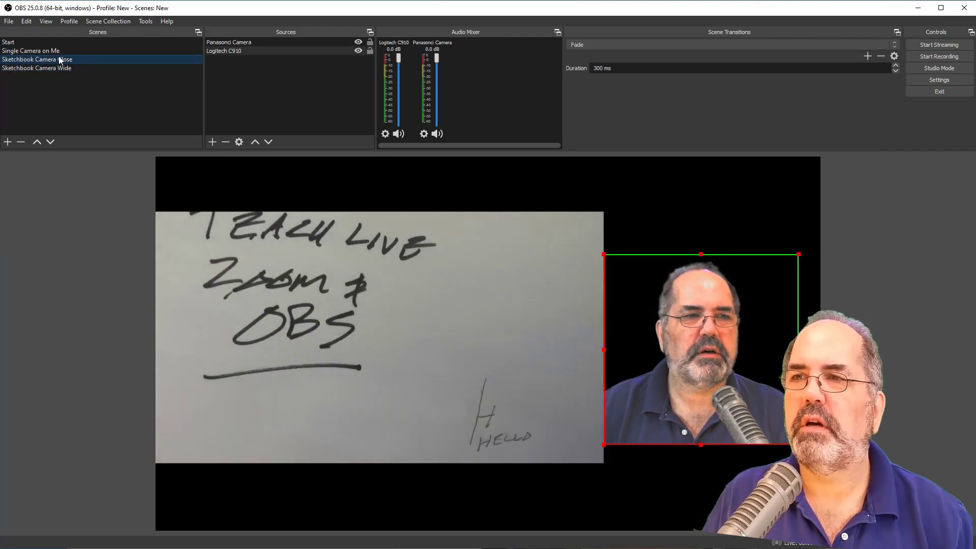
pyautogui.click(59, 53)
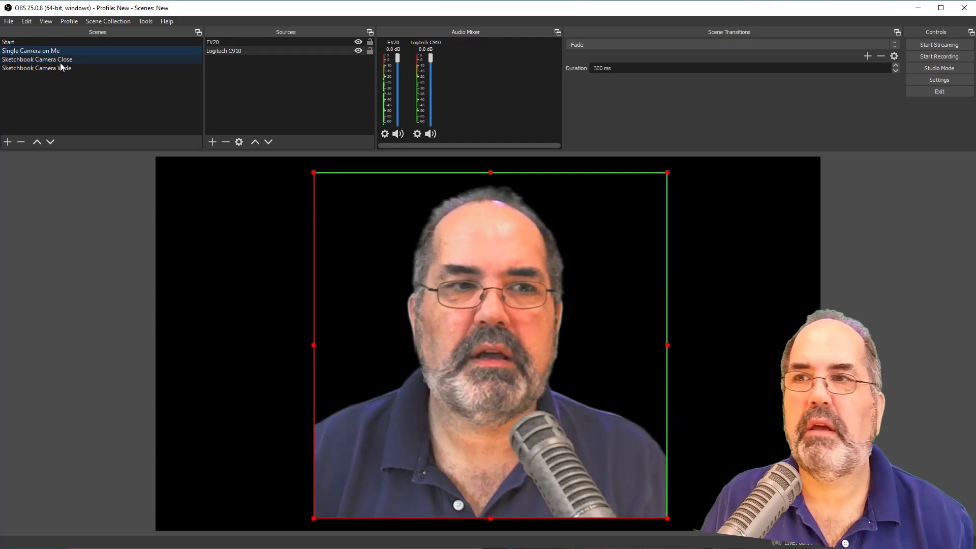
pyautogui.click(60, 62)
pyautogui.click(63, 70)
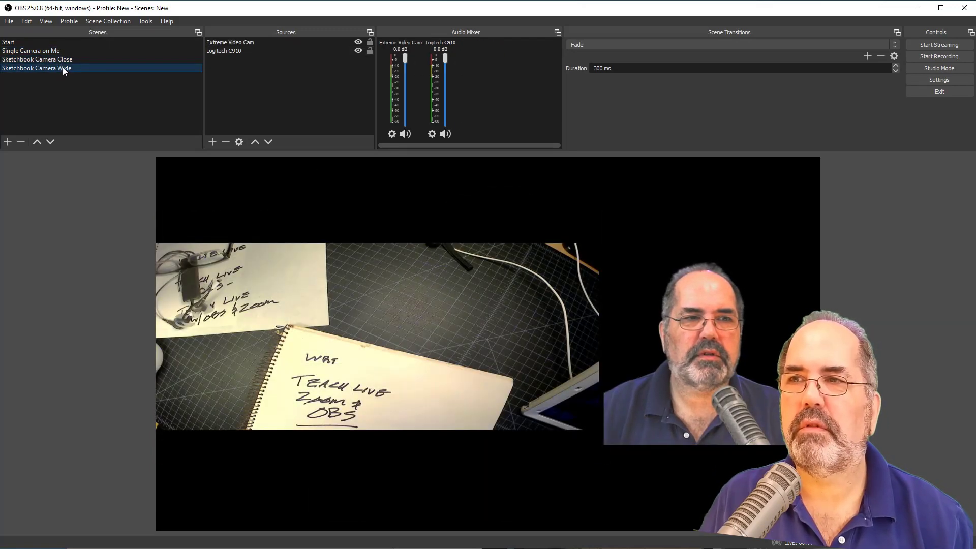
pyautogui.click(61, 60)
pyautogui.click(59, 51)
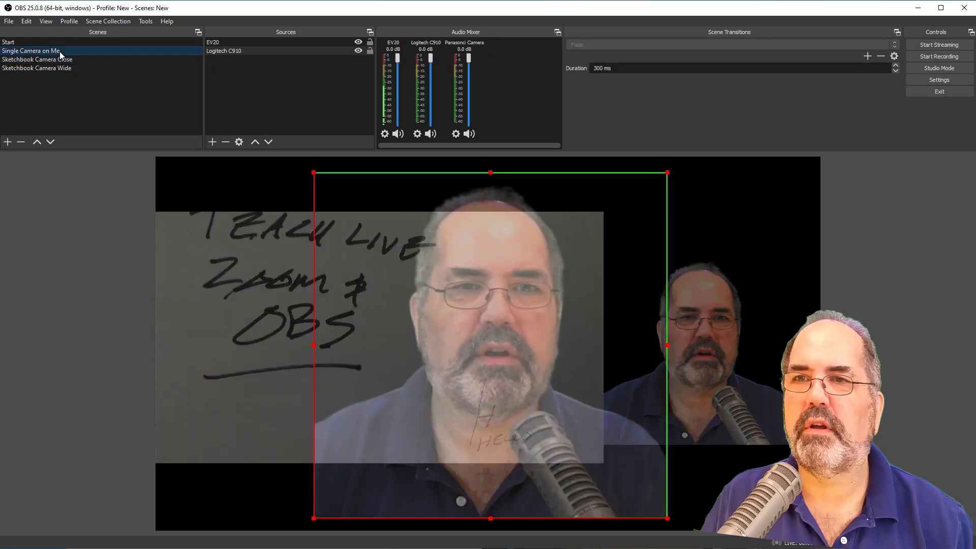
# - Add a new scene named PowerPoint
pyautogui.click(8, 142)
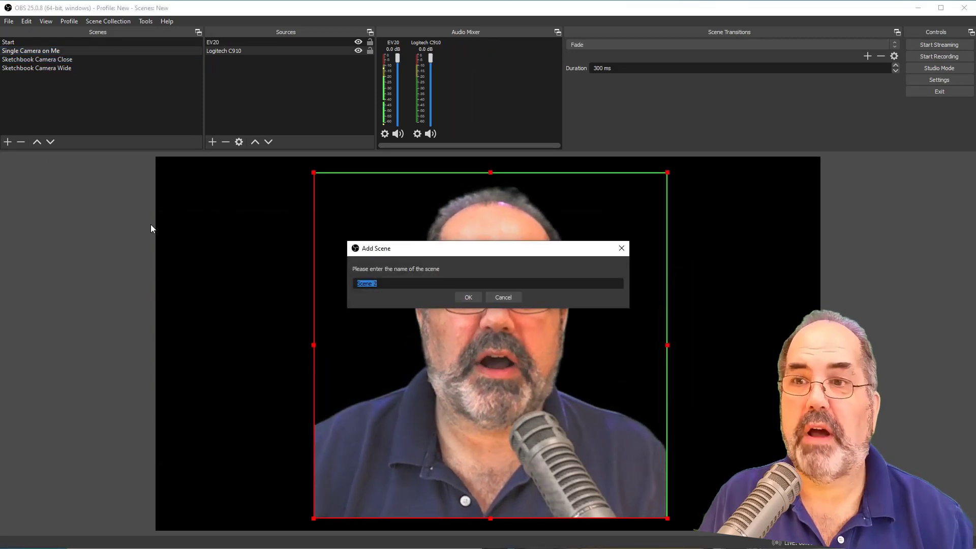
pyautogui.write('PowerPoint')
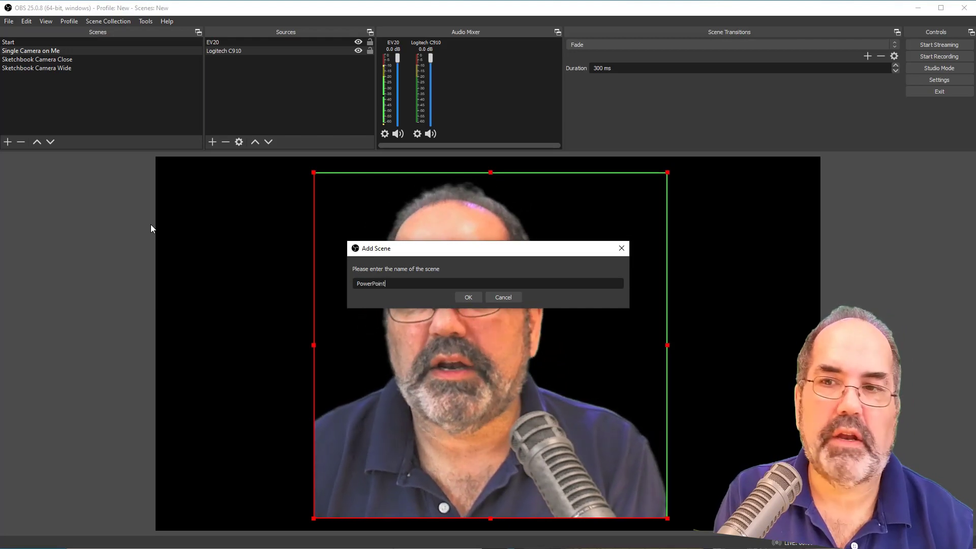
pyautogui.press('Return')
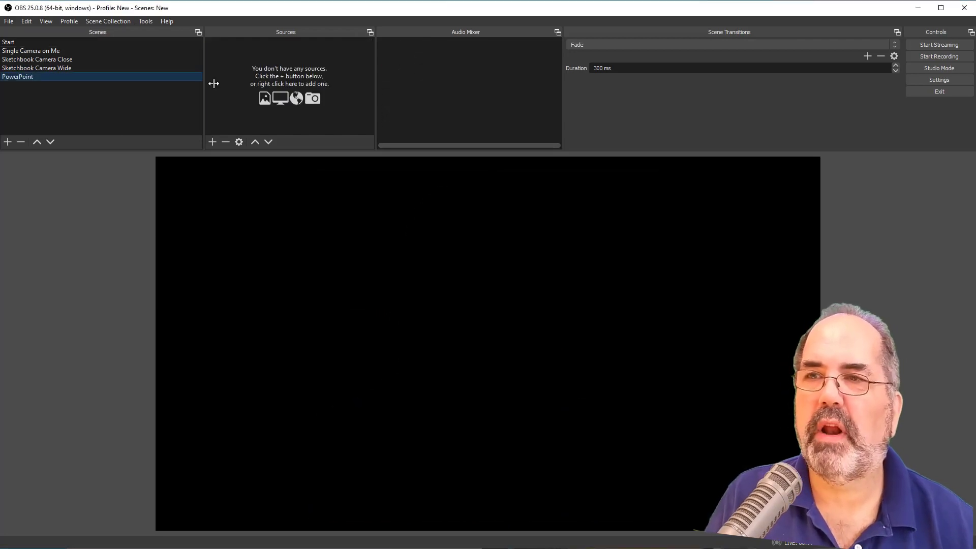
pyautogui.click(57, 60)
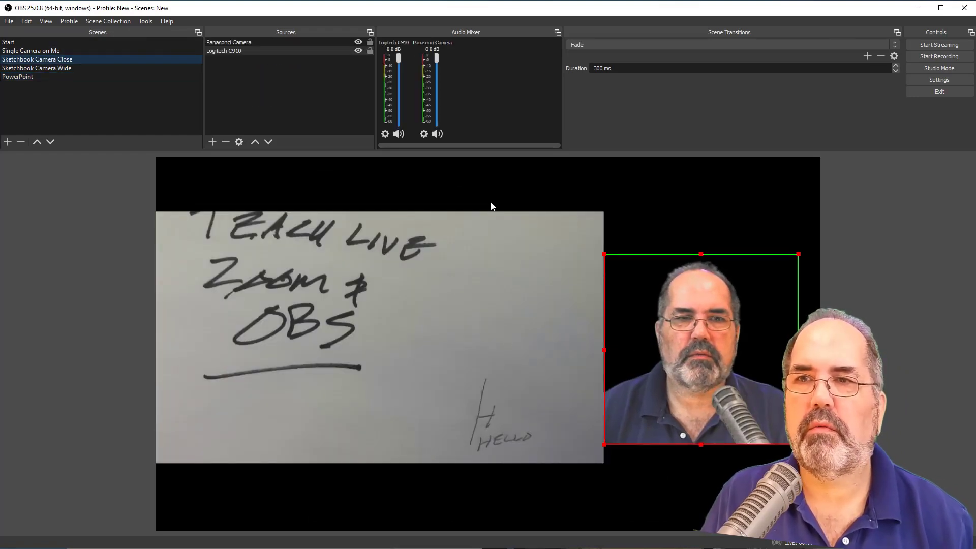
pyautogui.rightClick(254, 42)
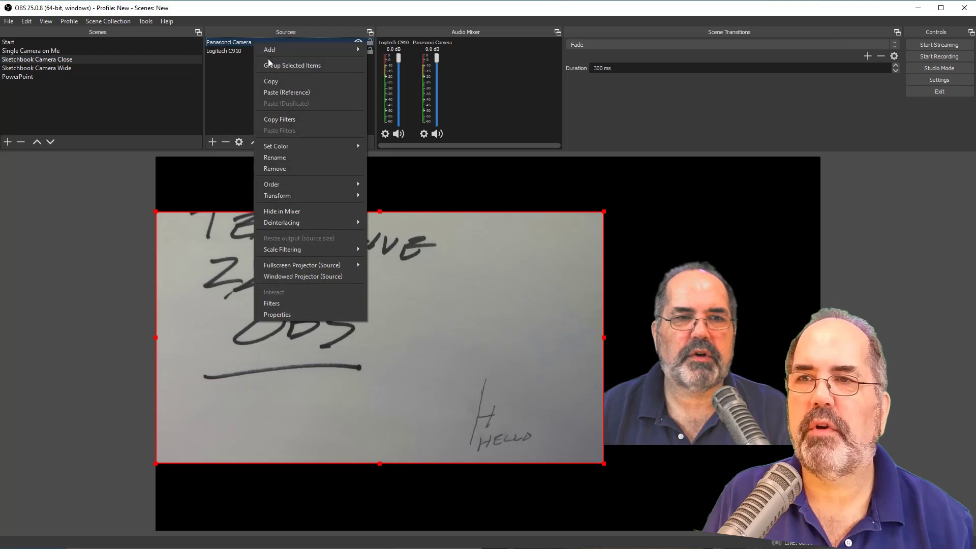
pyautogui.click(276, 79)
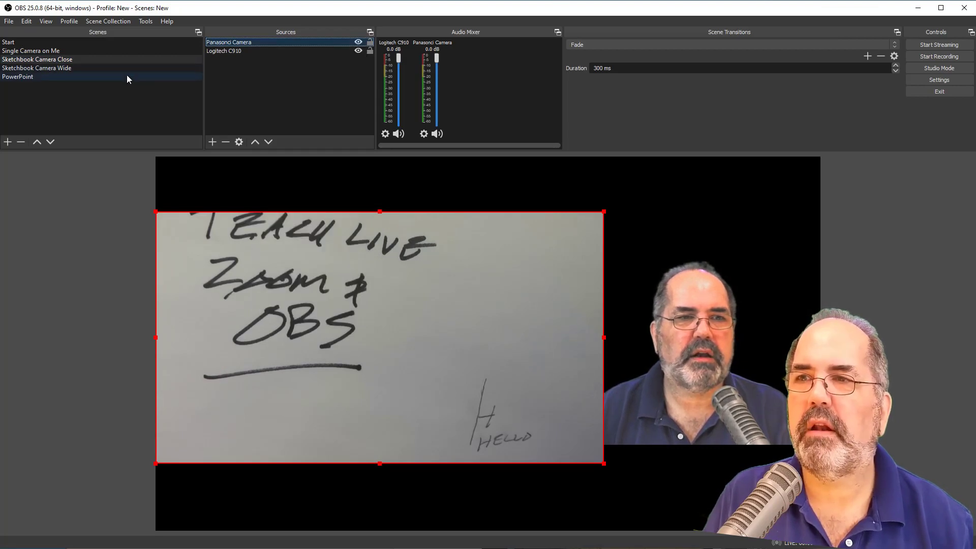
pyautogui.click(126, 77)
pyautogui.rightClick(271, 54)
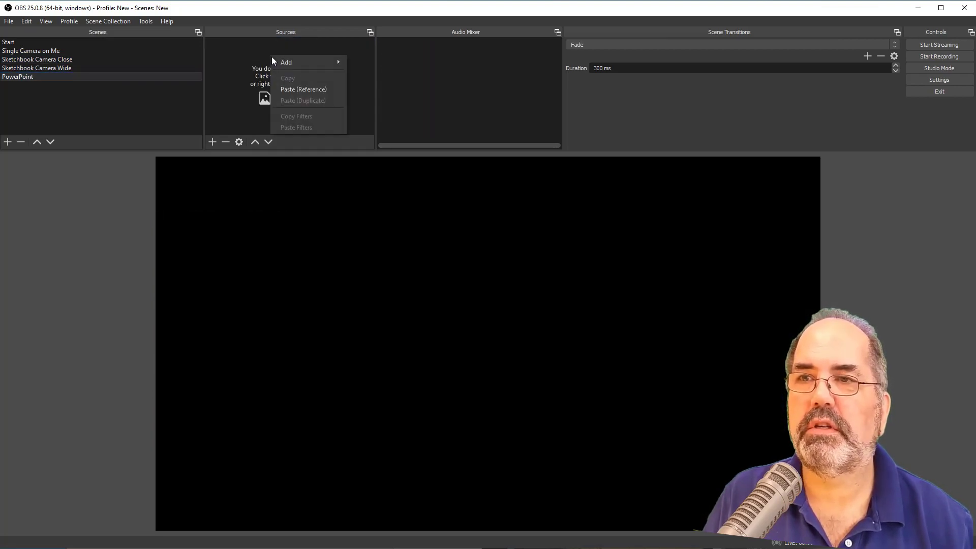
pyautogui.click(297, 86)
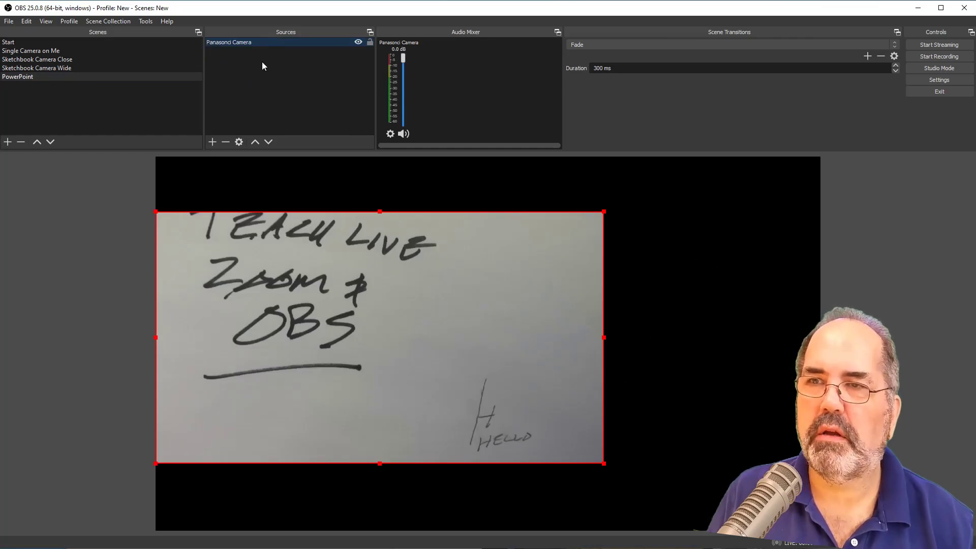
pyautogui.press('Delete')
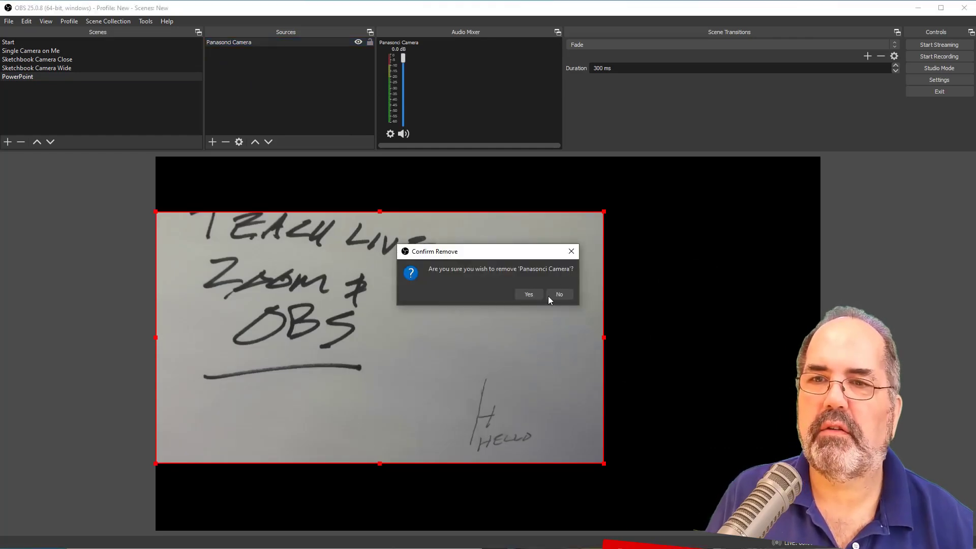
pyautogui.click(529, 294)
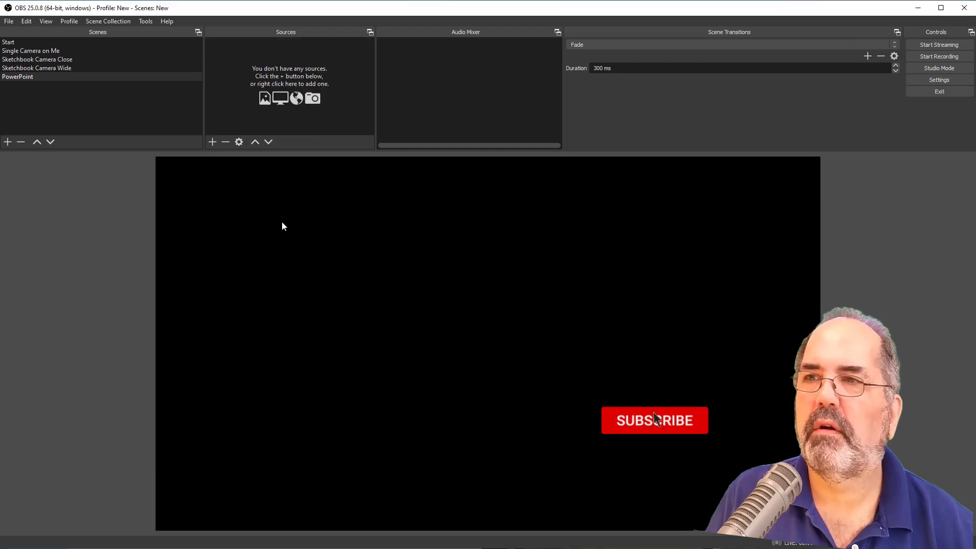
# - Copy the Logitech C910 source from the Sketchbook Camera Wide scene and paste it as a reference into the PowerPoint scene
pyautogui.click(91, 70)
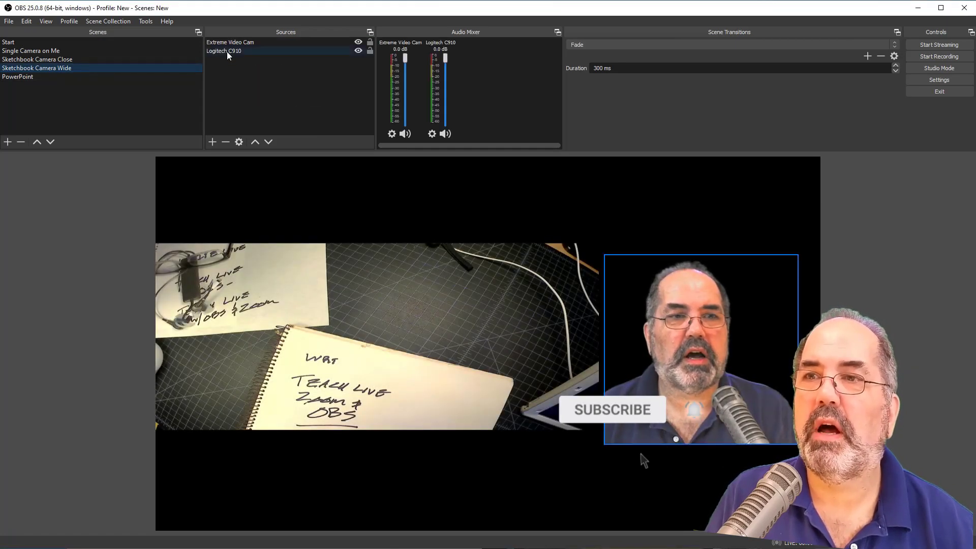
pyautogui.rightClick(227, 51)
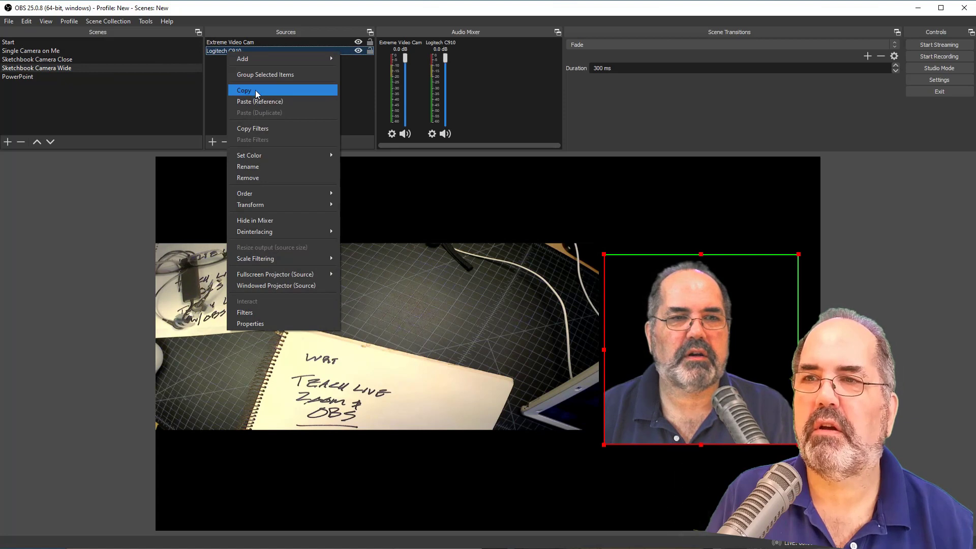
pyautogui.click(212, 81)
pyautogui.click(157, 76)
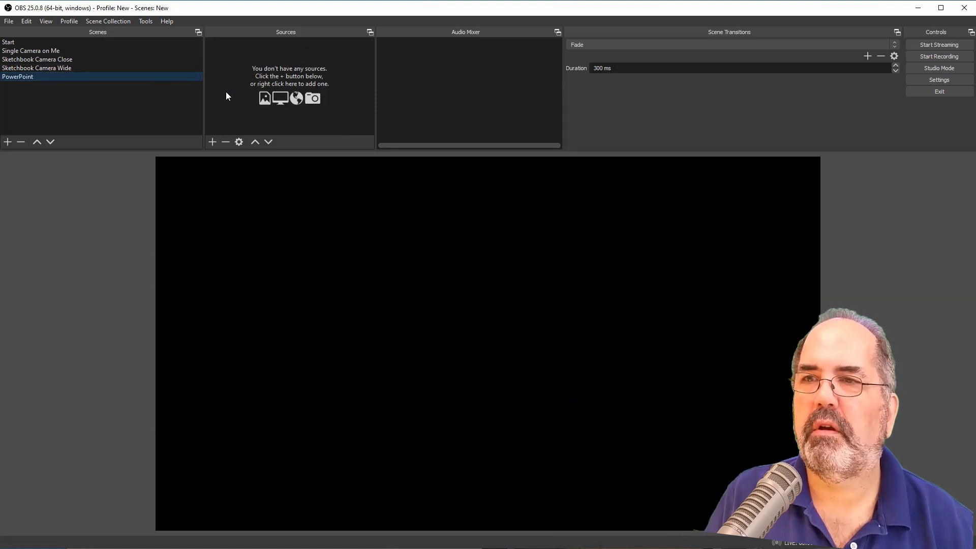
pyautogui.rightClick(226, 92)
pyautogui.click(248, 125)
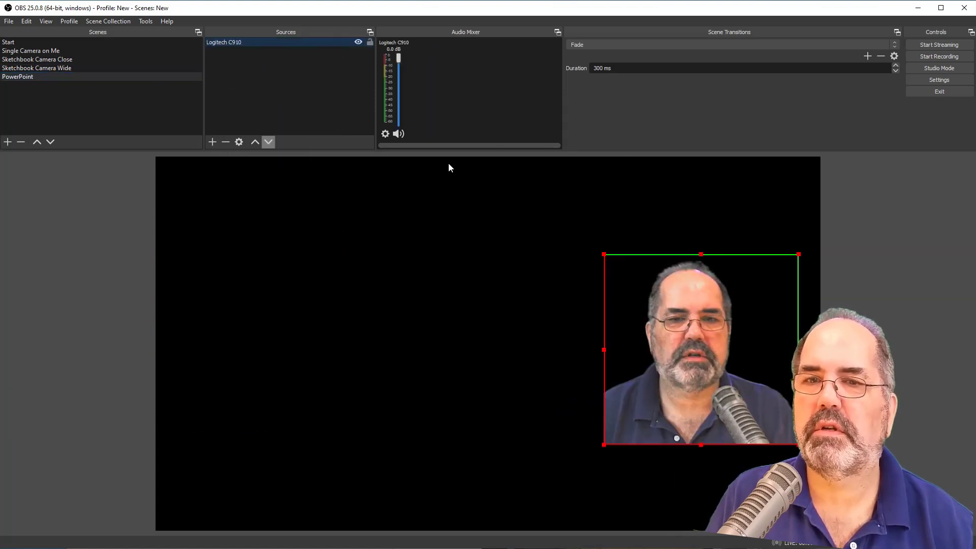
pyautogui.click(503, 261)
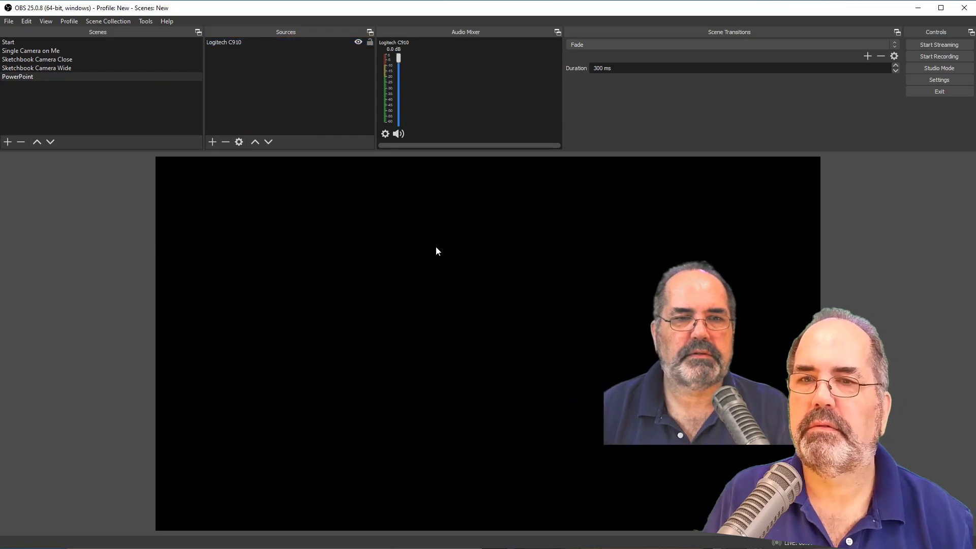
# - Add a Window Capture source named PowerPoint Window that captures the [POWERPNT.EXE]: Geometric color block - PowerPoint window
pyautogui.click(212, 142)
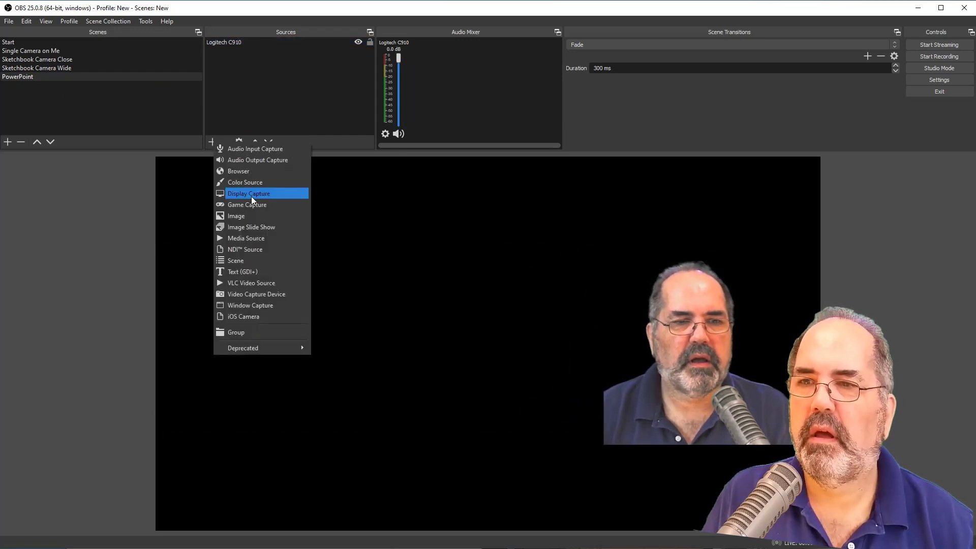
pyautogui.click(253, 307)
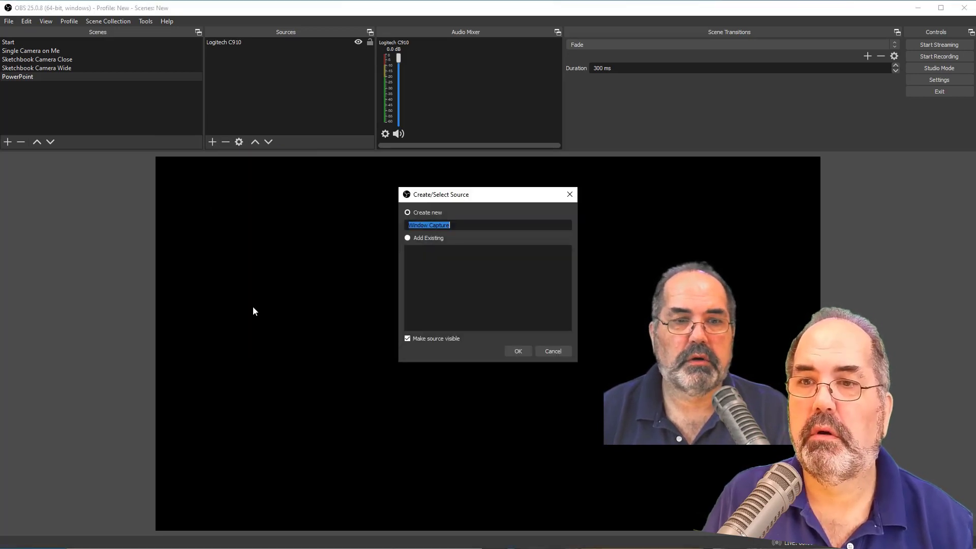
pyautogui.write('PowerPoint')
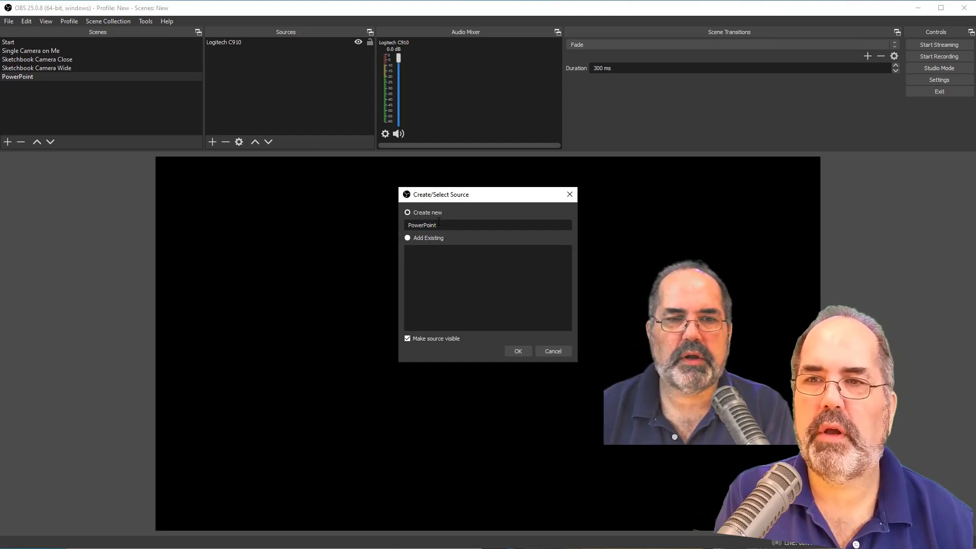
pyautogui.press('Return')
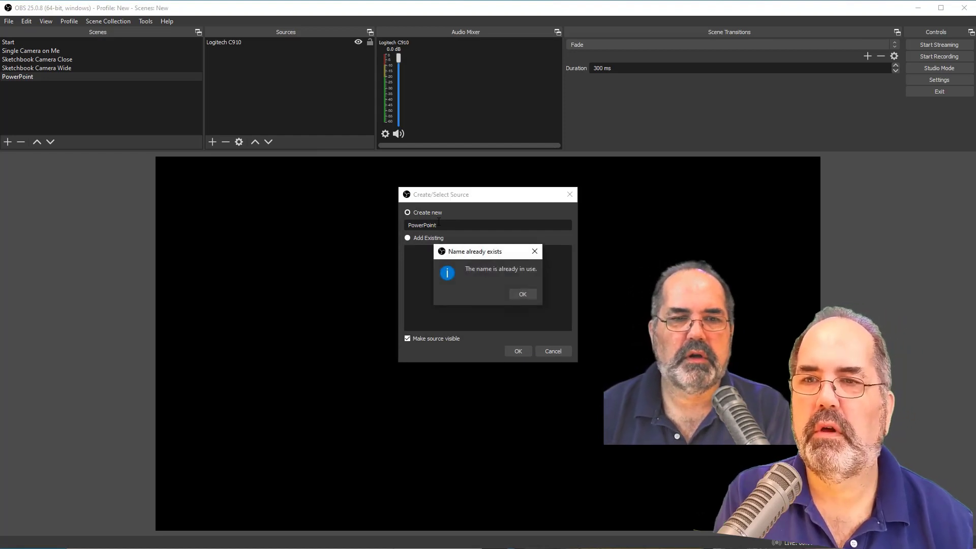
pyautogui.click(520, 295)
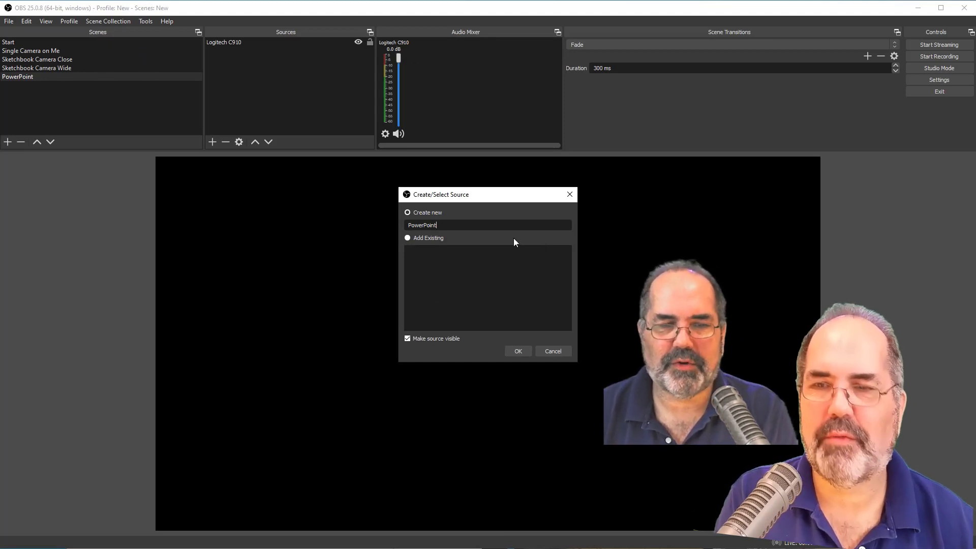
pyautogui.write('Window')
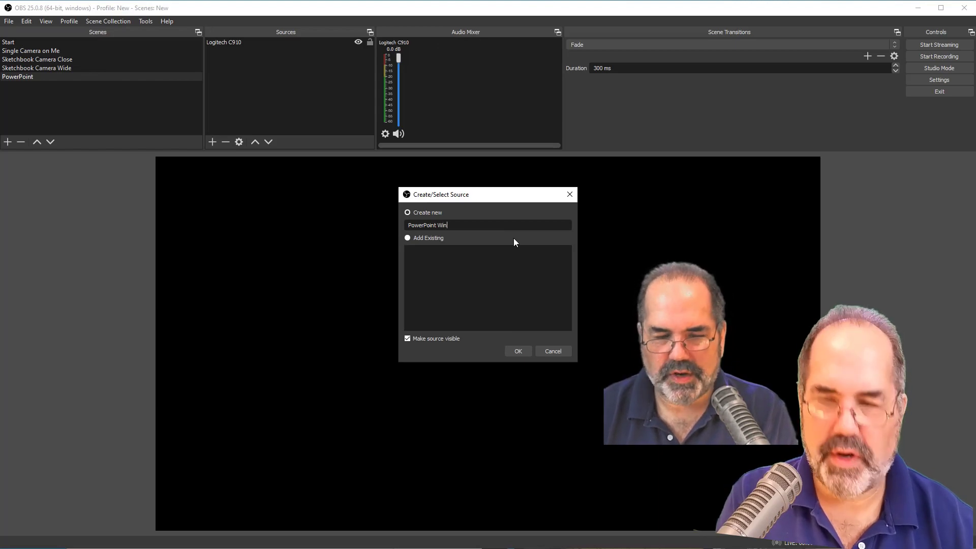
pyautogui.click(516, 350)
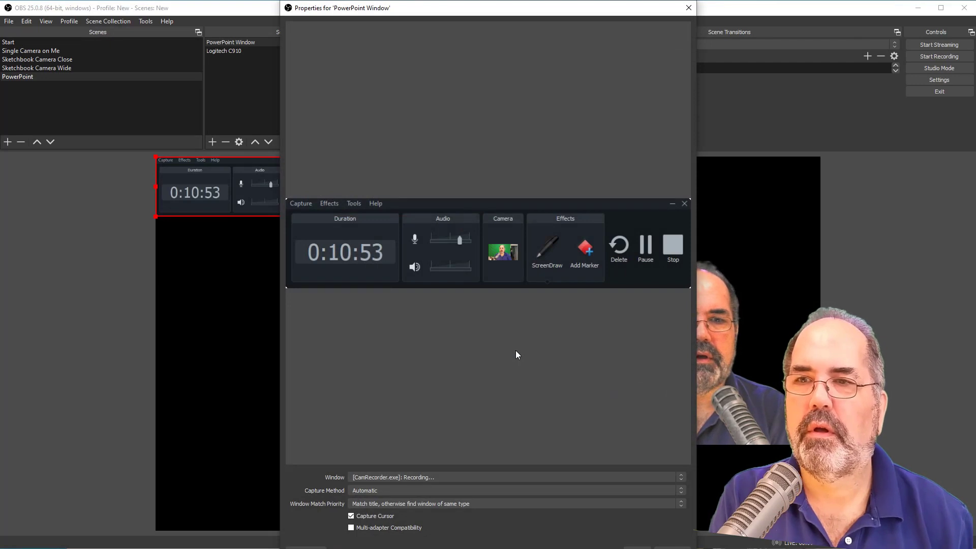
pyautogui.click(405, 478)
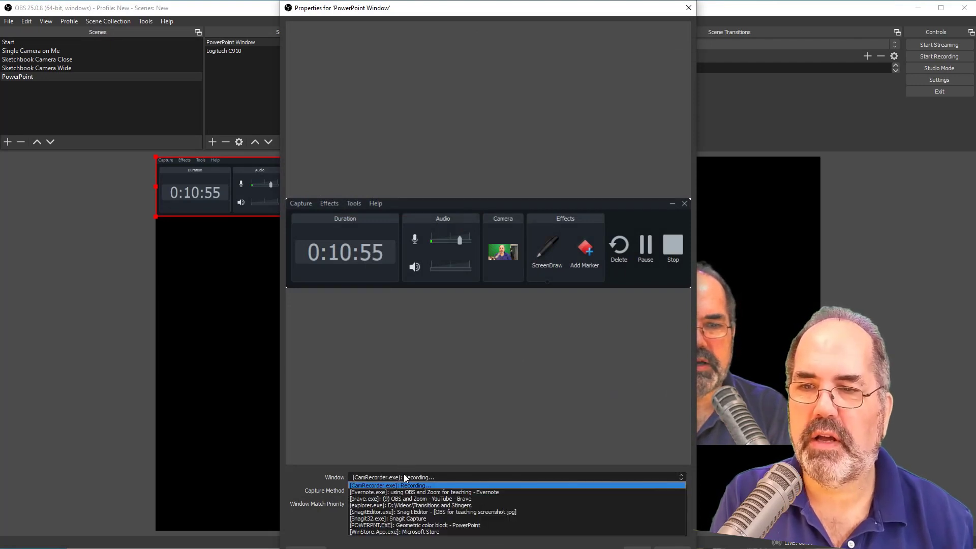
pyautogui.click(407, 525)
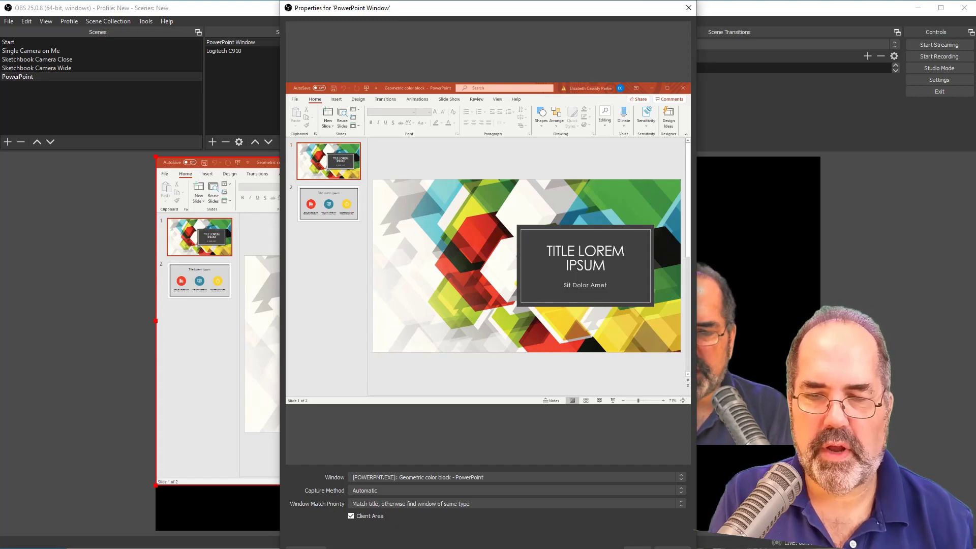
# - Switch to PowerPoint and set the presentation's show type to Browsed by an individual (window)
pyautogui.hotkey('alt', 'Tab')
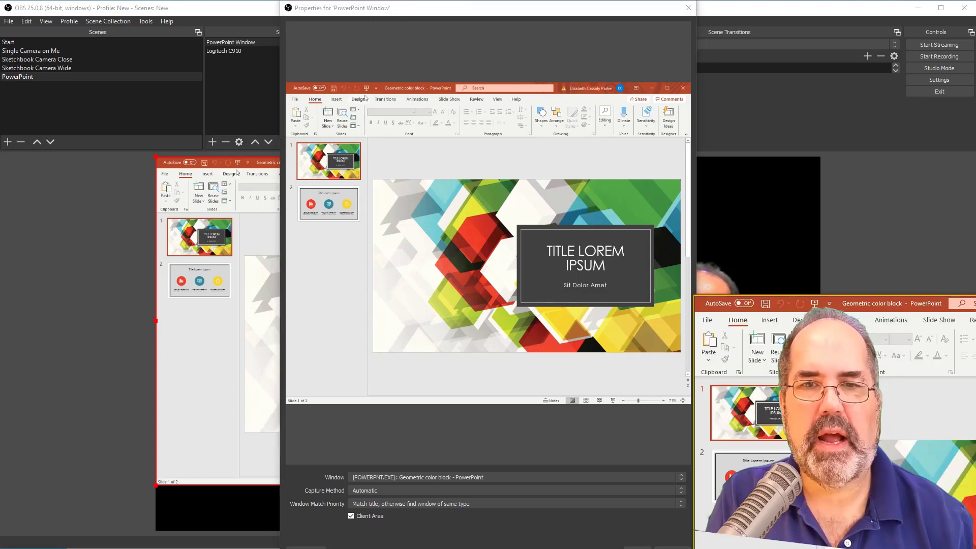
pyautogui.moveTo(857, 301); pyautogui.dragTo(323, 60)
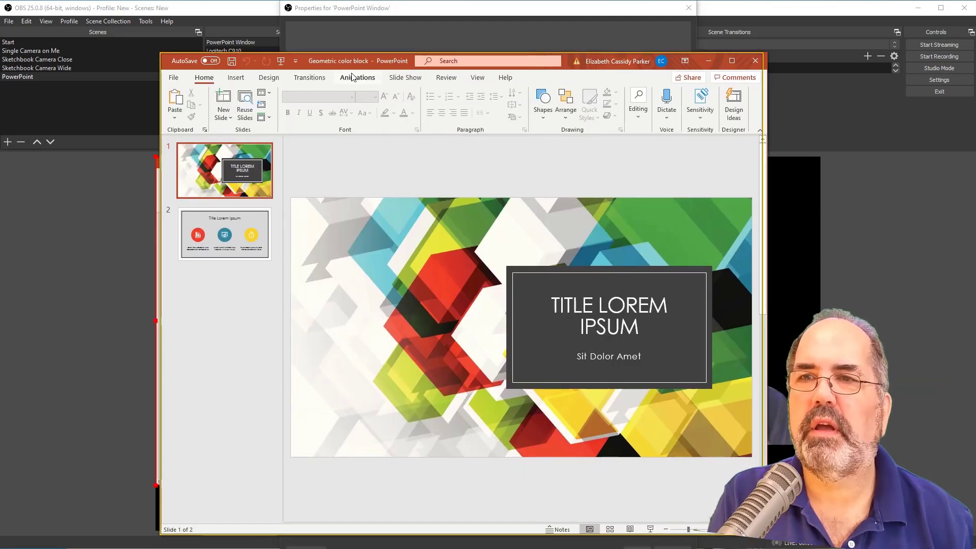
pyautogui.click(402, 77)
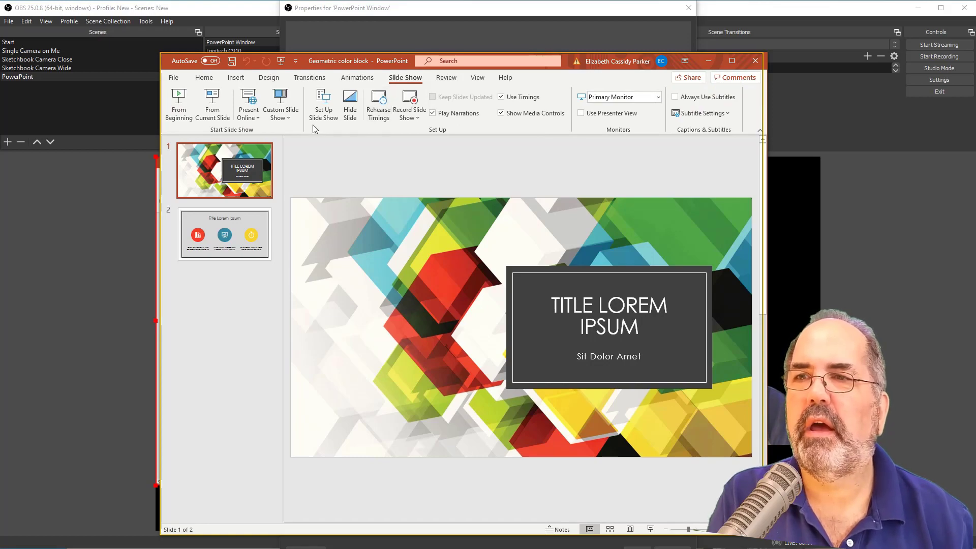
pyautogui.click(323, 110)
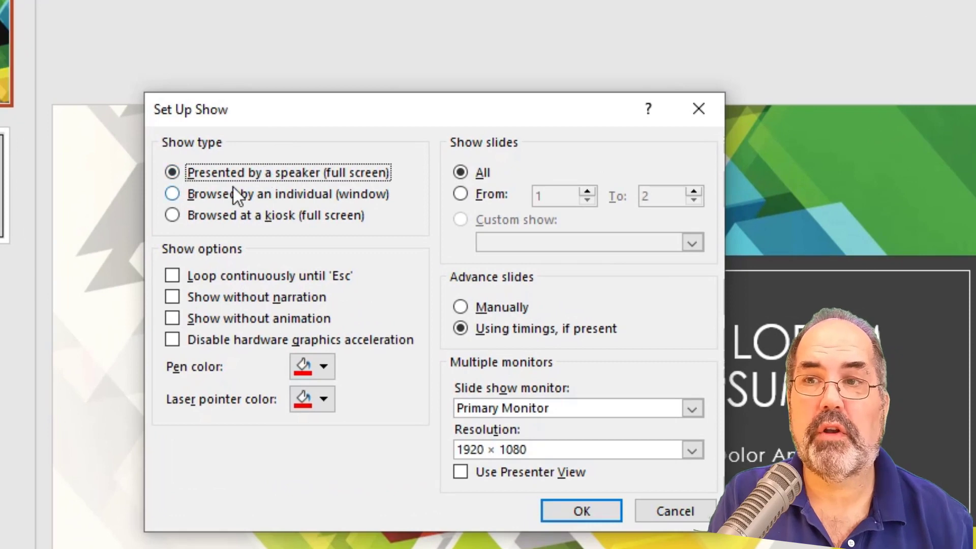
pyautogui.click(211, 195)
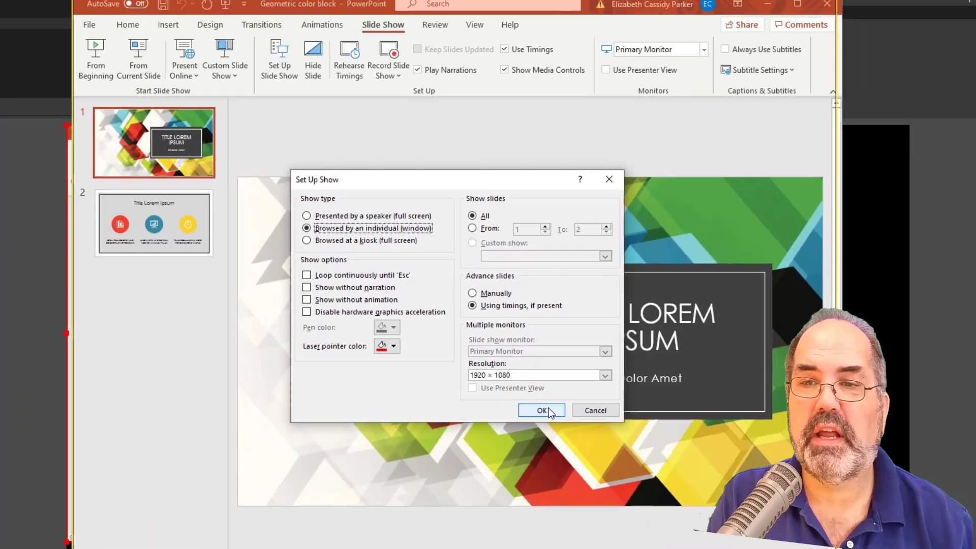
pyautogui.click(582, 511)
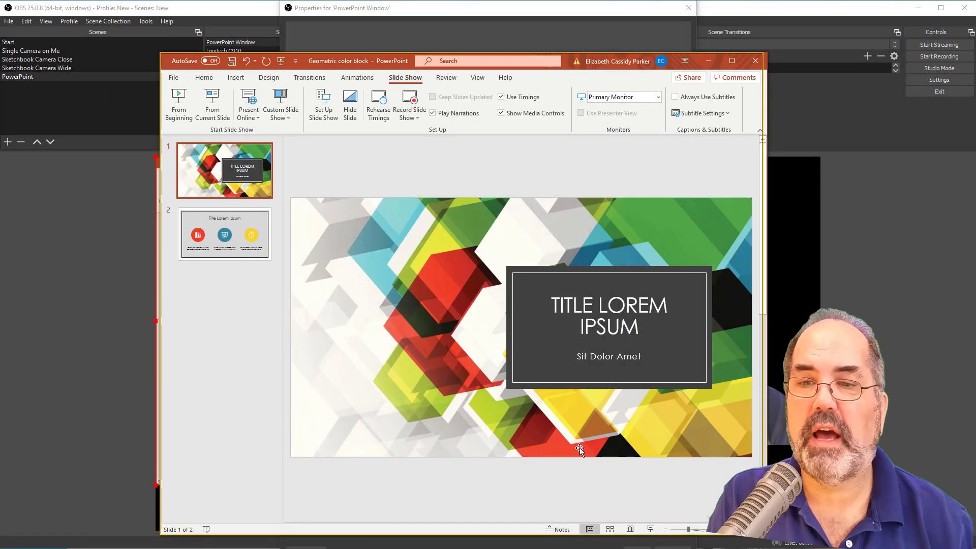
# - Start the windowed slide show, move it out of the way, and accept the PowerPoint Window source's properties in OBS
pyautogui.click(651, 530)
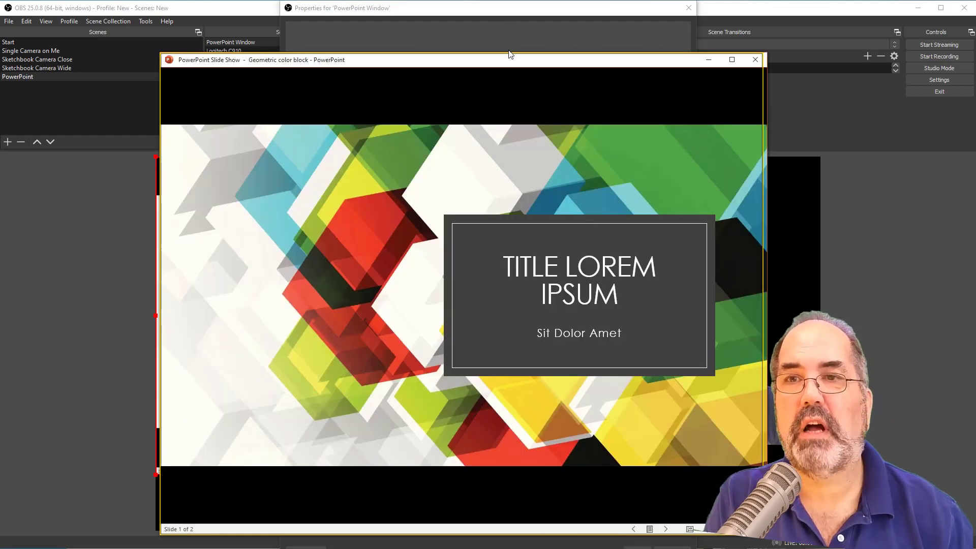
pyautogui.moveTo(532, 92); pyautogui.dragTo(975, 247)
pyautogui.click(544, 40)
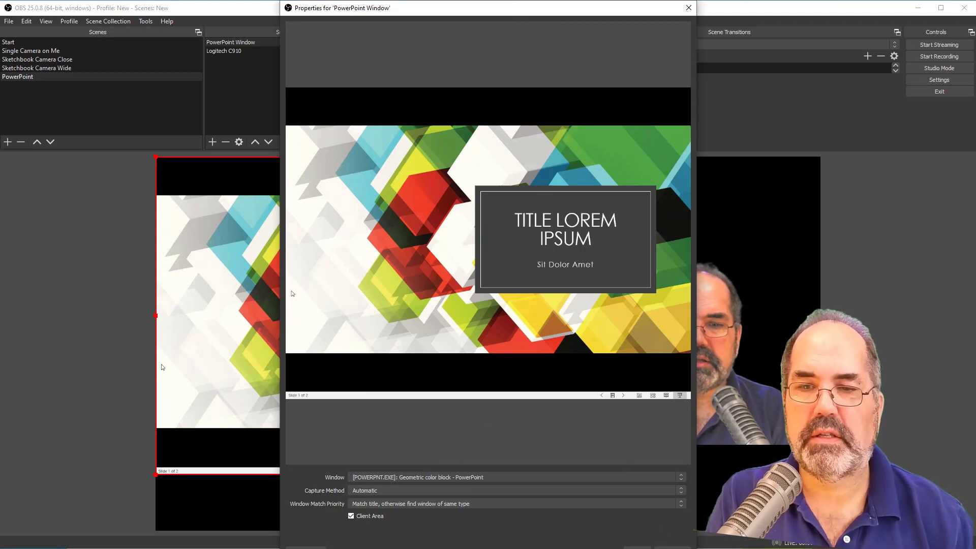
pyautogui.click(637, 548)
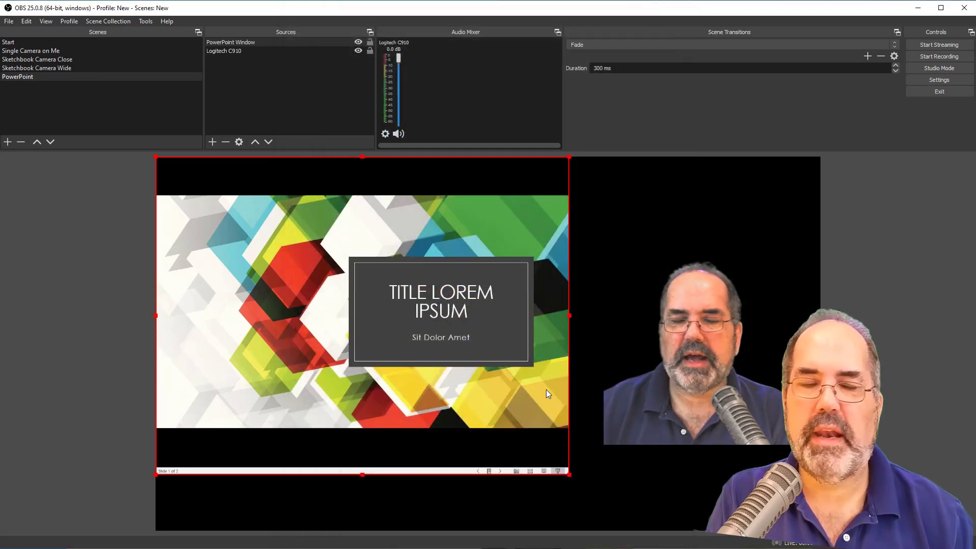